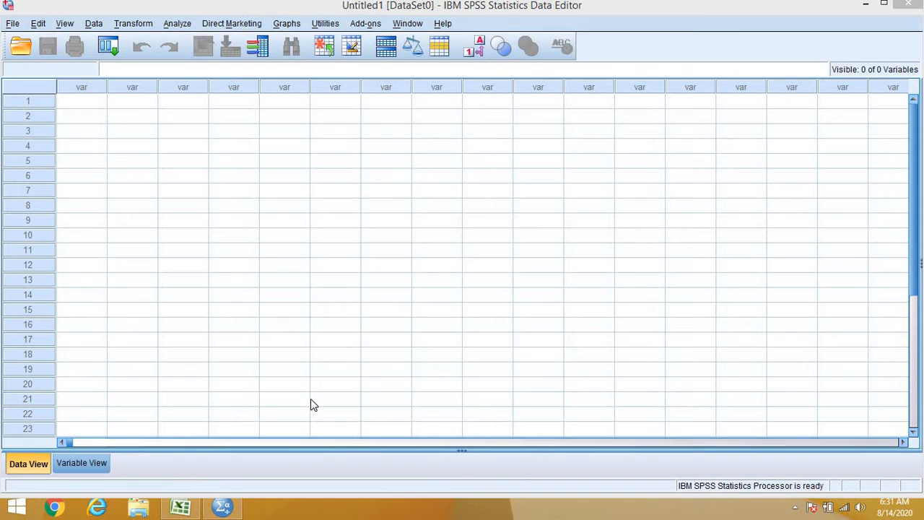
Step: Switch to the Fictitious Data workbook in Excel and enter female as the search term for Sheet2
left_click(180, 507)
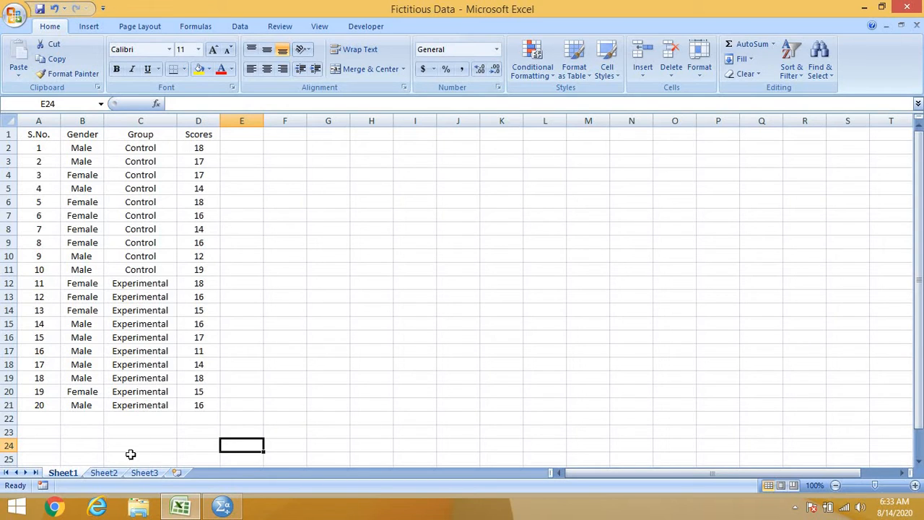
left_click(104, 473)
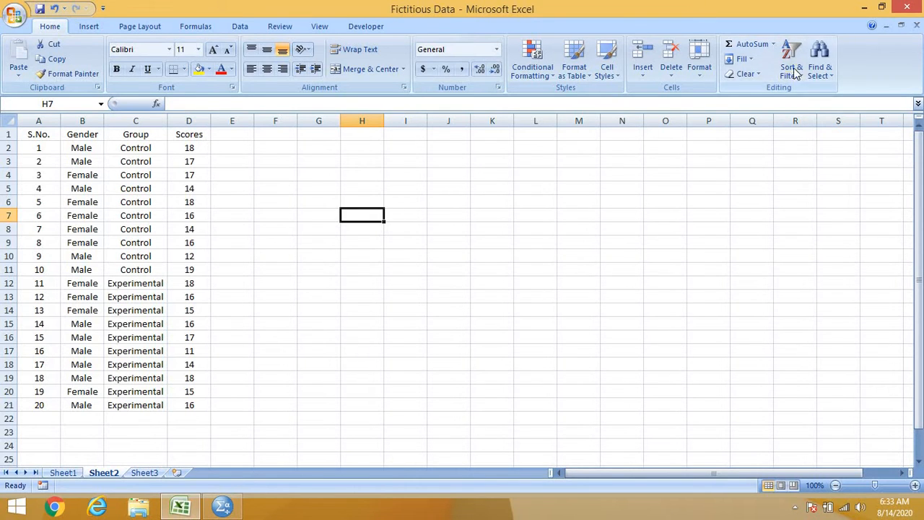
left_click(826, 69)
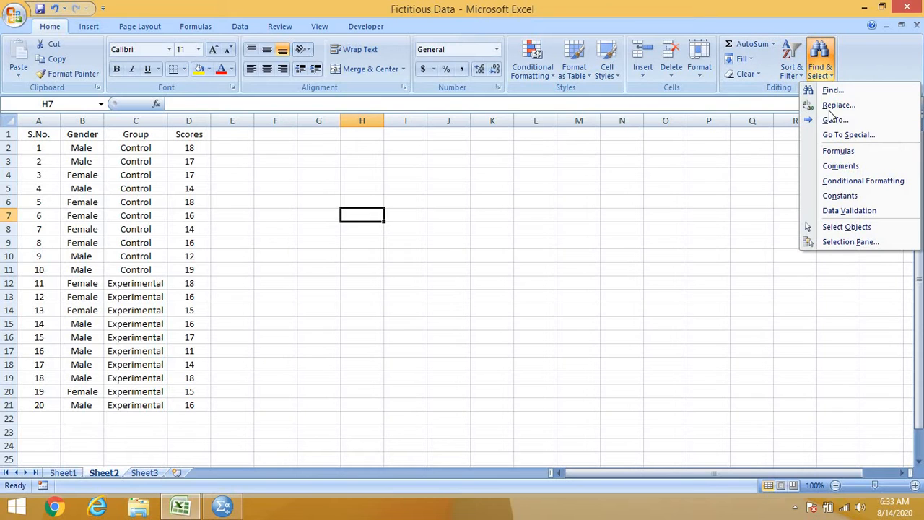
left_click(828, 88)
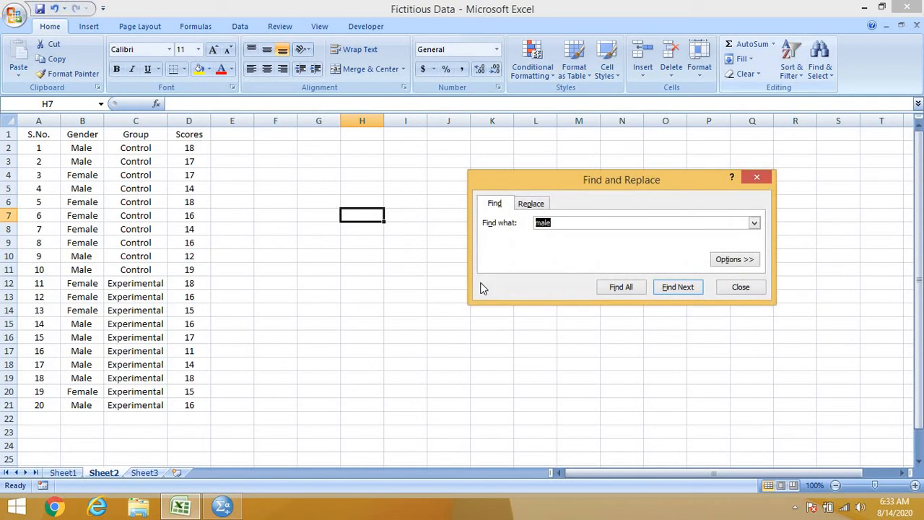
left_click(579, 223)
key("BackSpace")
key("BackSpace")
key("BackSpace")
key("BackSpace")
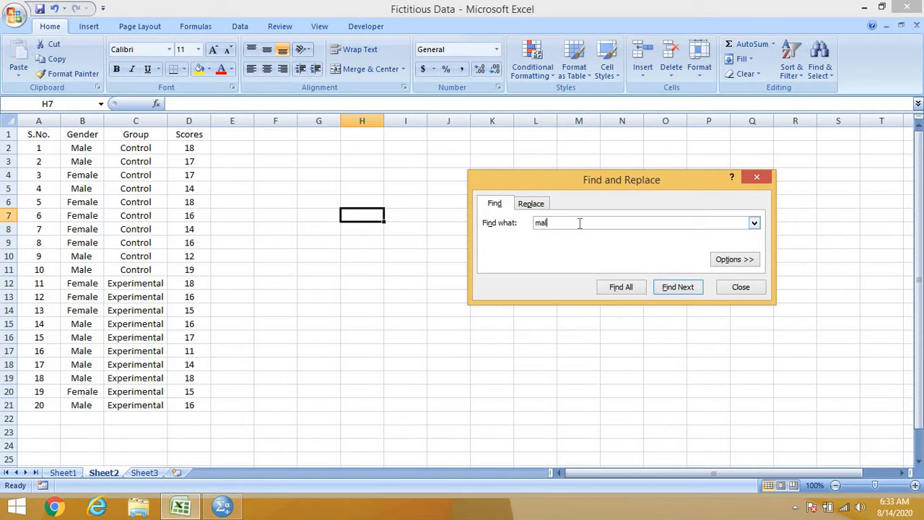
type("female")
Step: Replace all occurrences of female on Sheet2 with 1
left_click(530, 205)
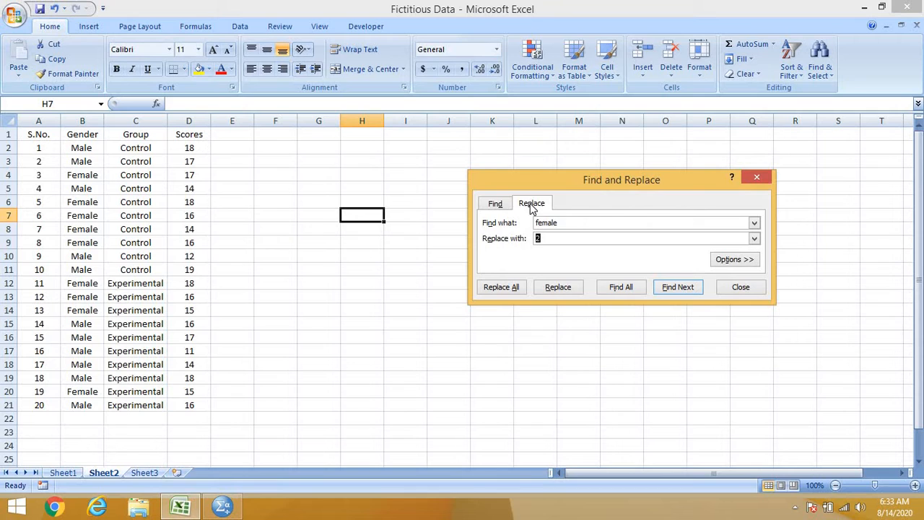
left_click(557, 242)
key("BackSpace")
type("1")
left_click(511, 287)
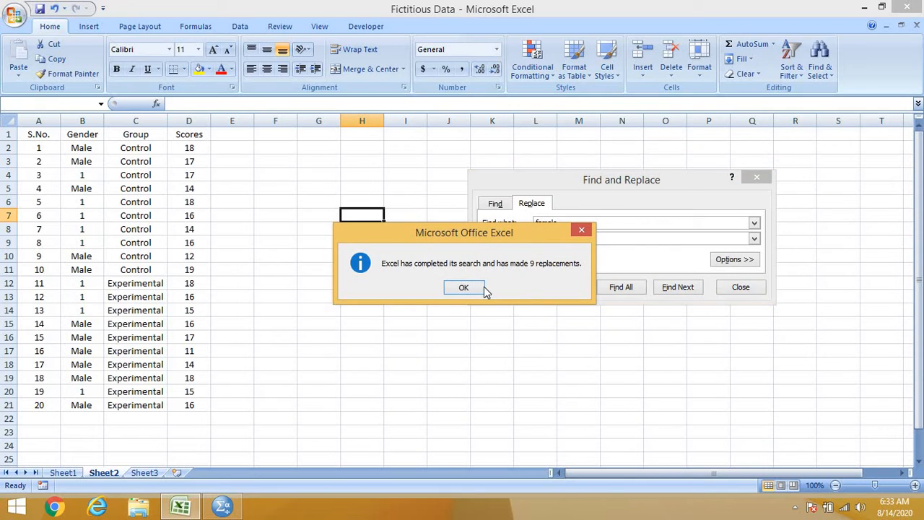
left_click(463, 288)
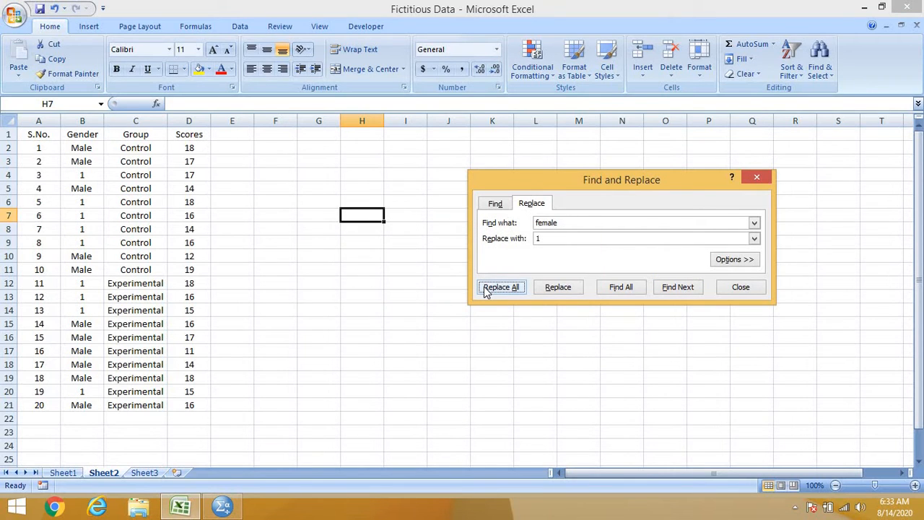
Step: Replace all occurrences of male on Sheet2 with 2 and close the Find and Replace dialog
left_click(578, 220)
key("BackSpace")
key("BackSpace")
key("BackSpace")
key("BackSpace")
key("BackSpace")
key("BackSpace")
type("ma")
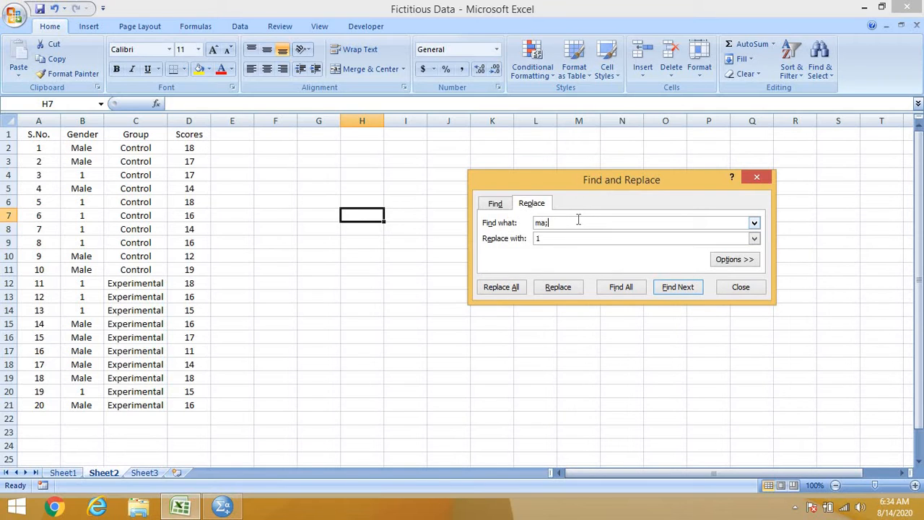
type("le")
left_click(559, 237)
key("BackSpace")
type("2")
left_click(515, 287)
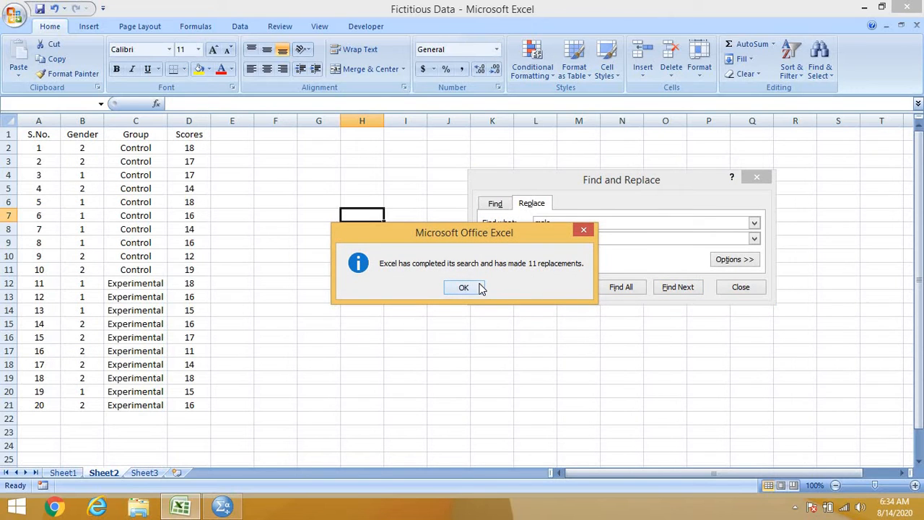
left_click(464, 287)
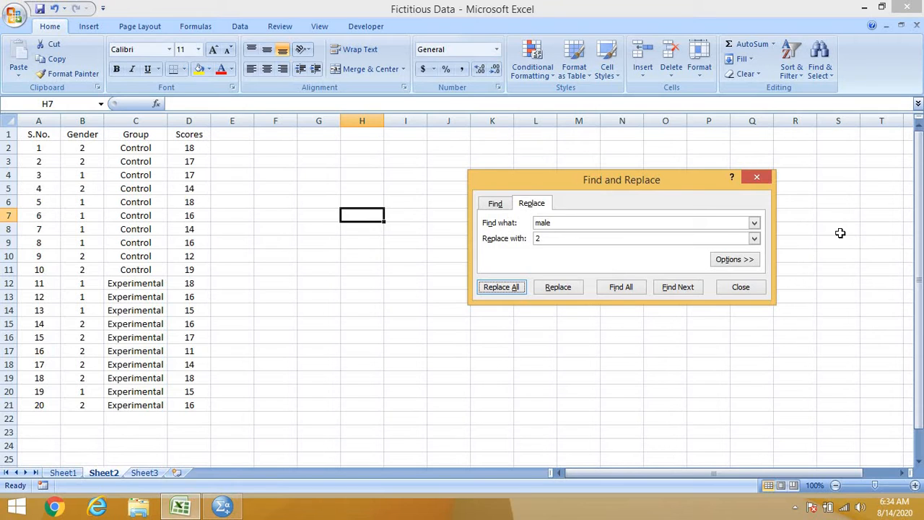
left_click(756, 176)
left_click_drag(755, 176, 404, 230)
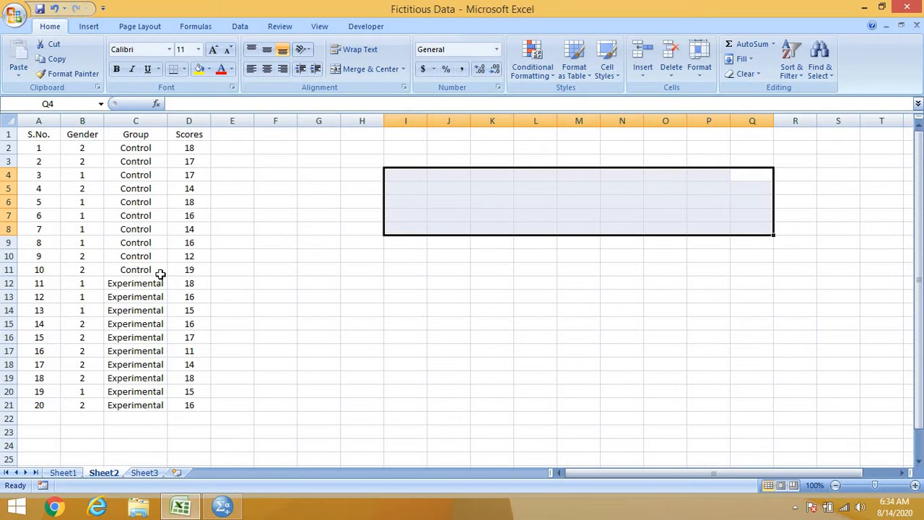
Step: Code the Control group as 1 by entering 1 in C2 and filling it down to C11
left_click(150, 149)
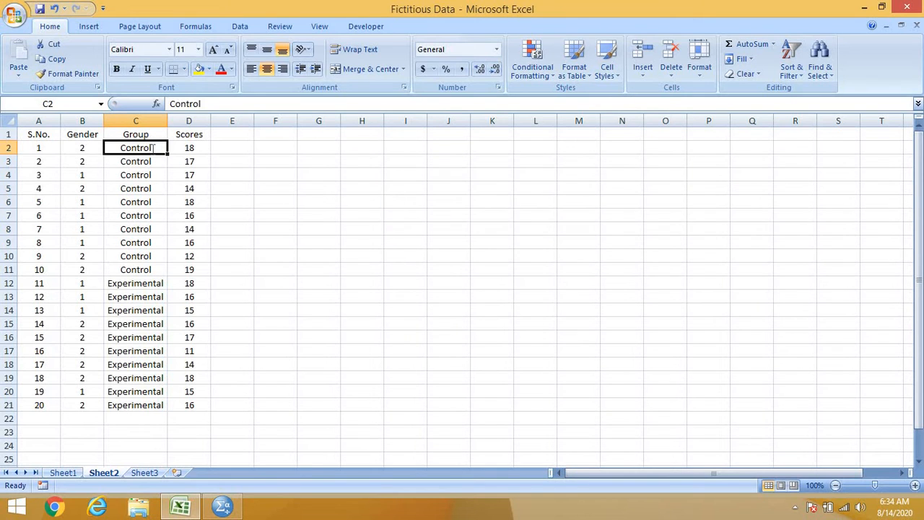
key("BackSpace")
type("1")
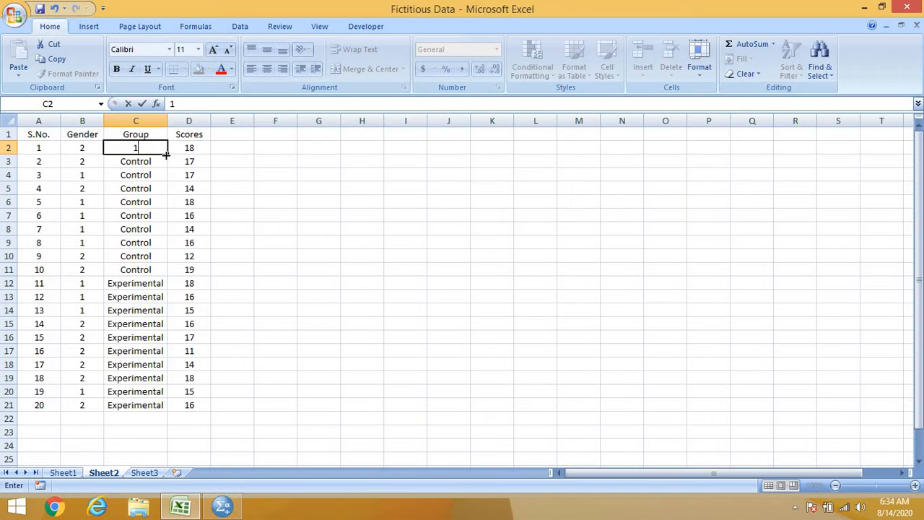
left_click_drag(166, 155, 167, 277)
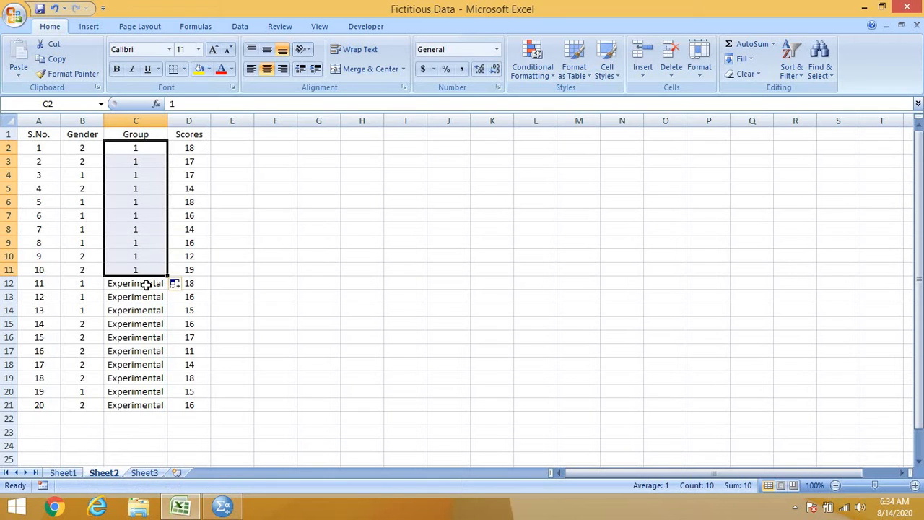
Step: Code the Experimental group as 2 by filling C12 through C21 with 2, and save the workbook
left_click(143, 284)
type("2")
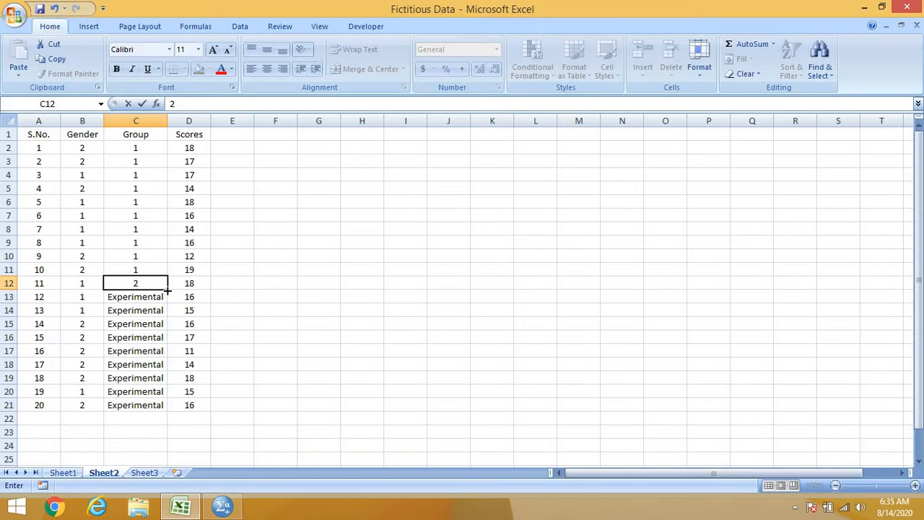
left_click_drag(168, 289, 168, 416)
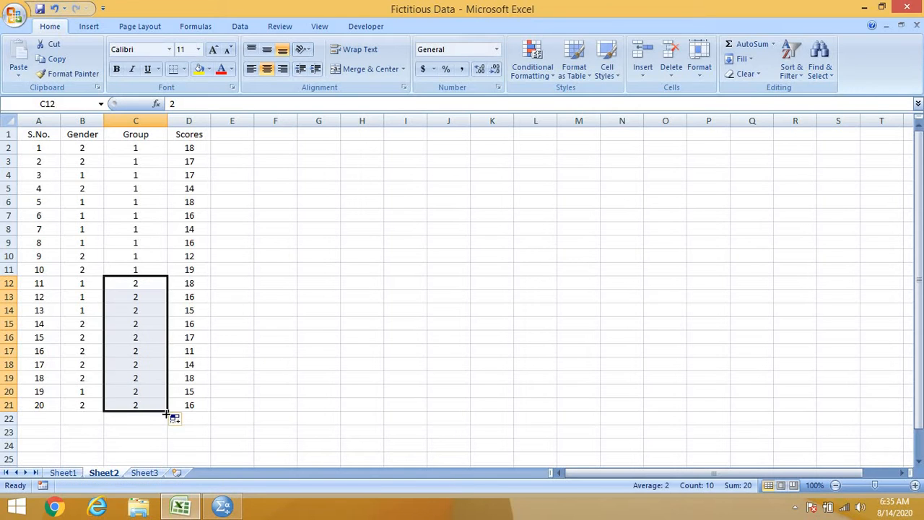
left_click(326, 343)
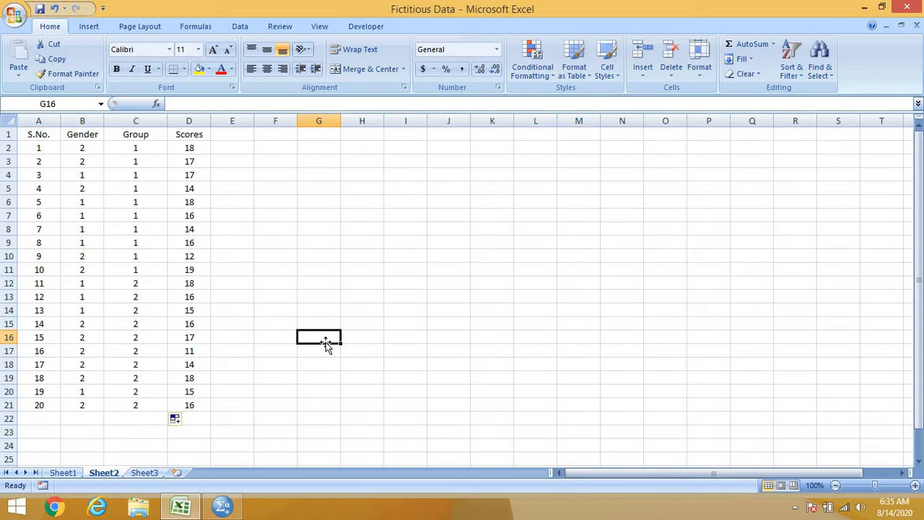
key("ctrl+s")
Step: Return the workbook to Sheet1, switch to SPSS Statistics and browse the Desktop for Excel files to open as data
left_click(63, 472)
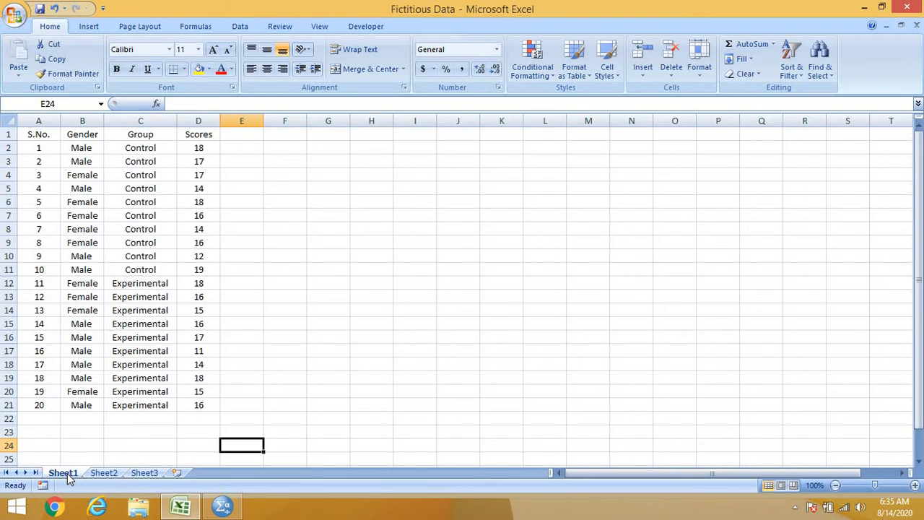
left_click(221, 509)
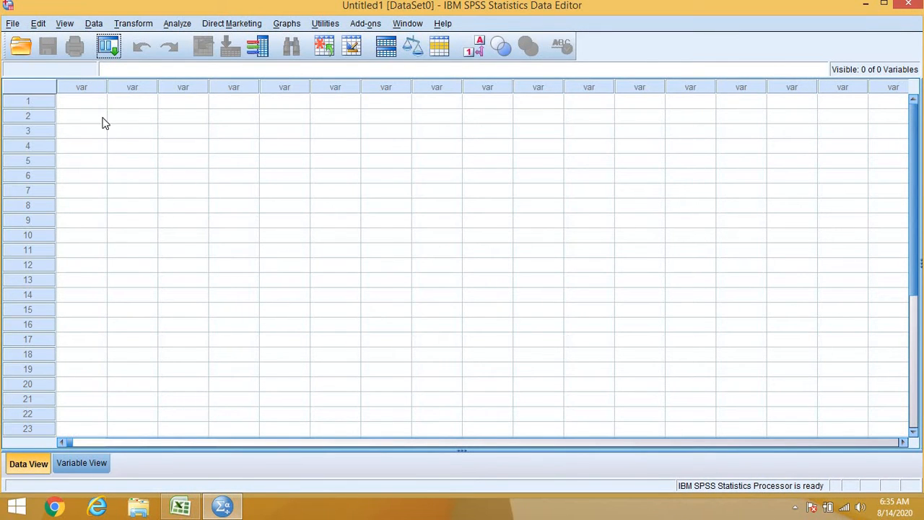
left_click(15, 48)
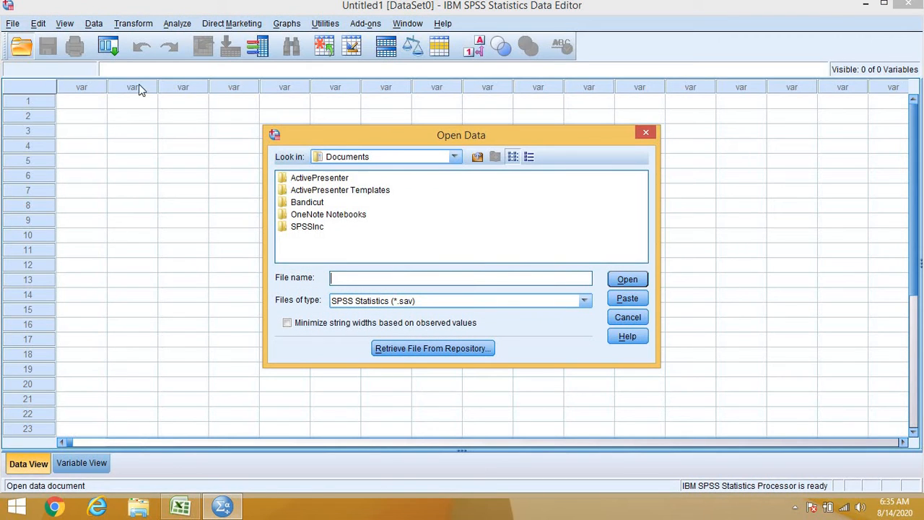
left_click(455, 158)
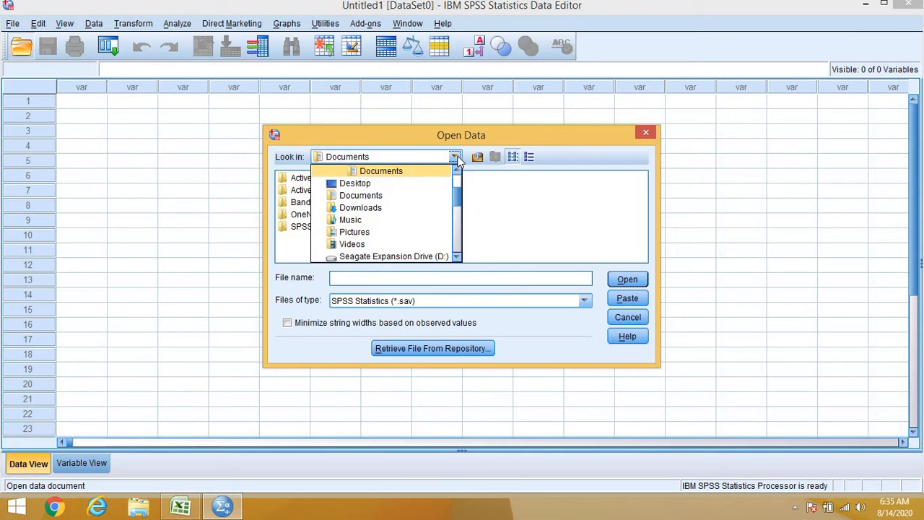
left_click(382, 186)
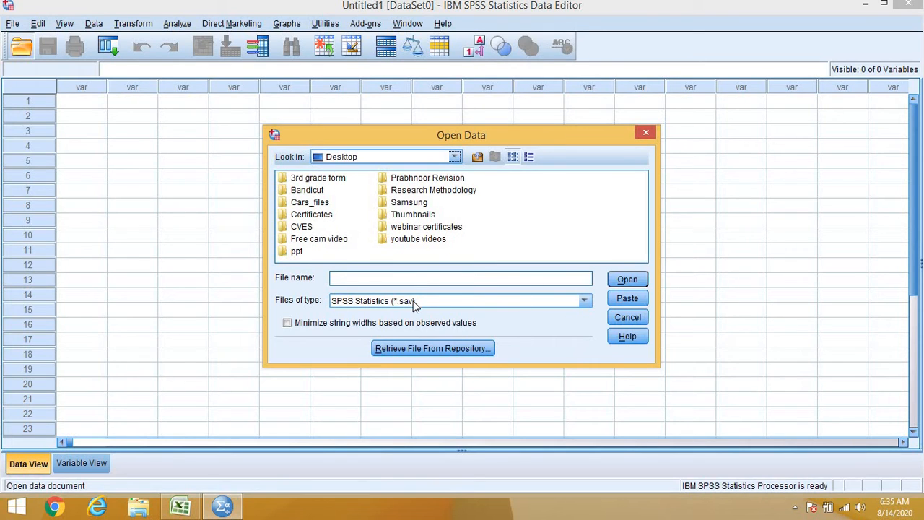
left_click(586, 302)
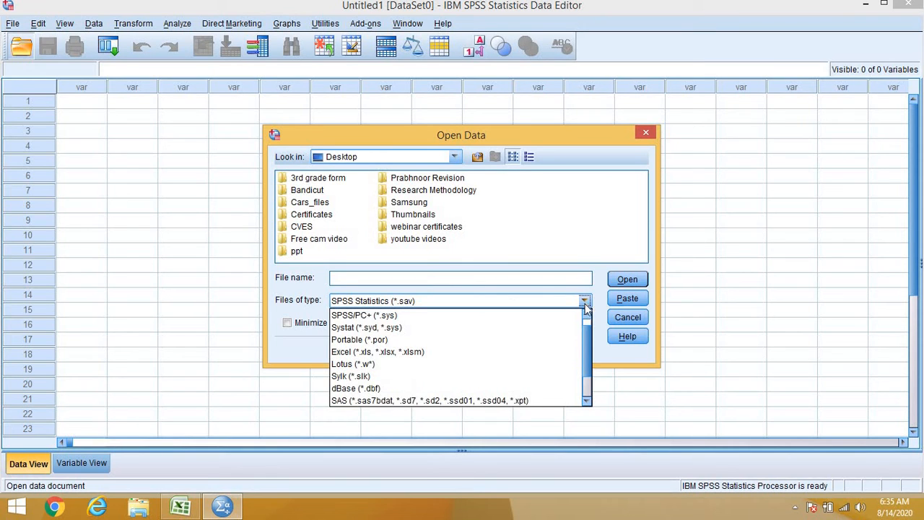
left_click(420, 352)
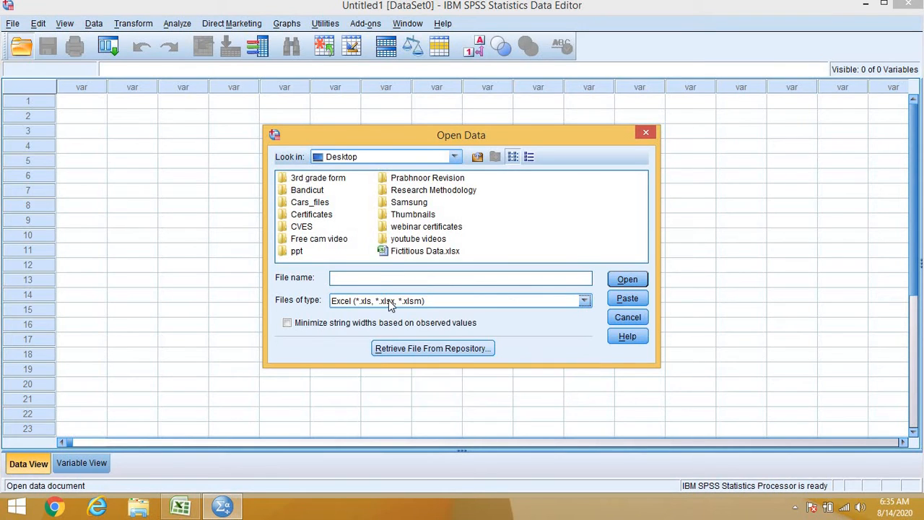
Step: Import Sheet1 of Fictitious Data.xlsx with variable names read from the first row, and check the variable definitions
left_click(413, 251)
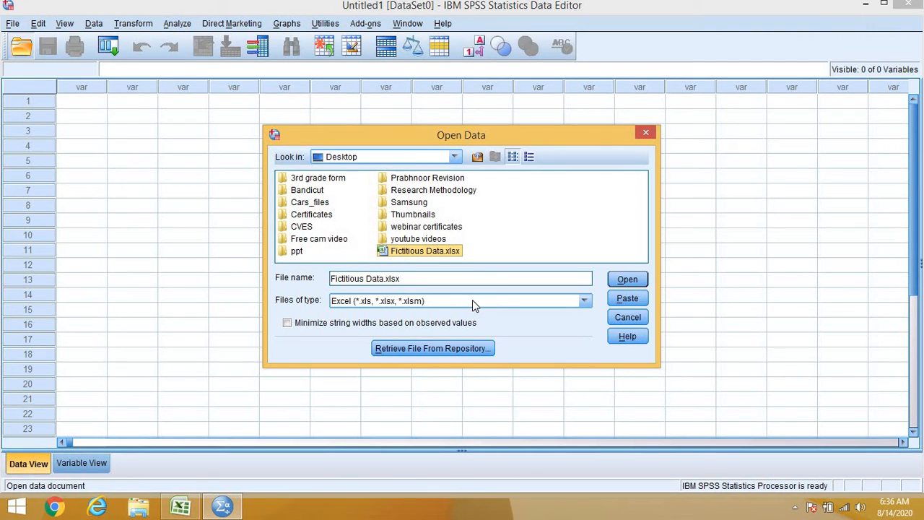
left_click(625, 282)
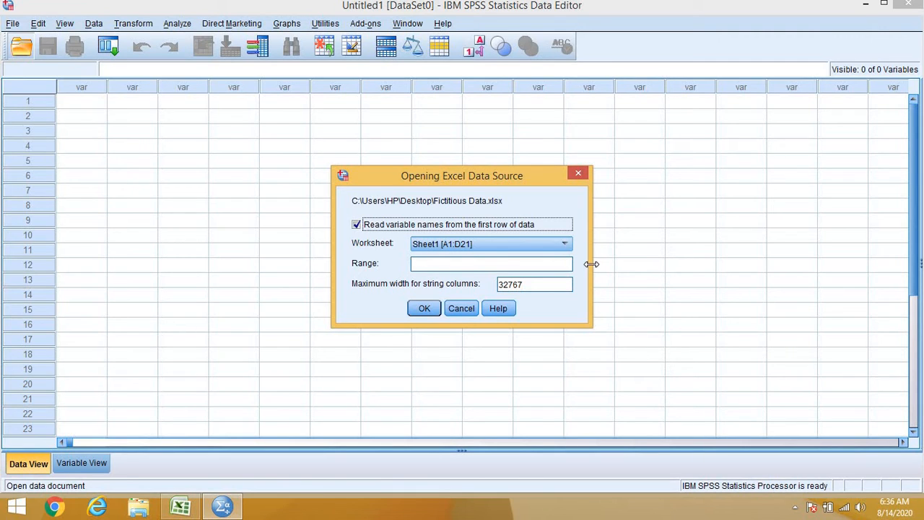
left_click(425, 312)
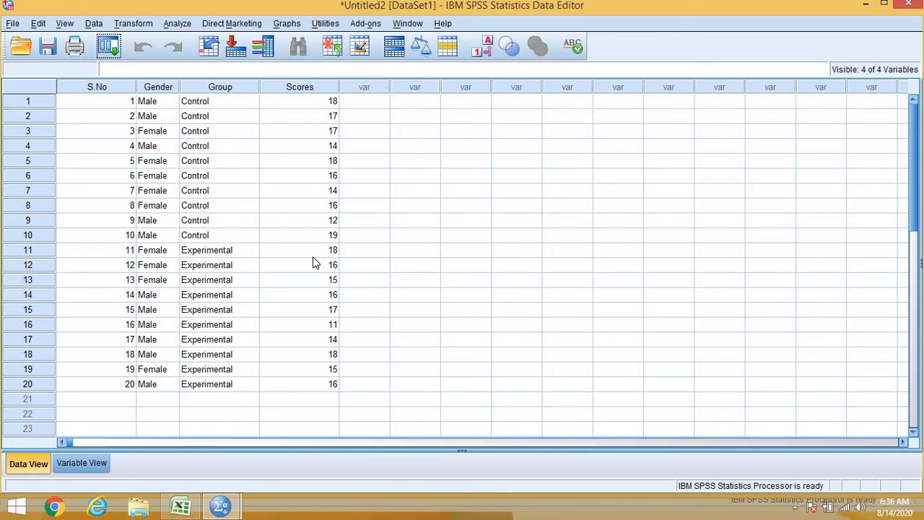
left_click(79, 462)
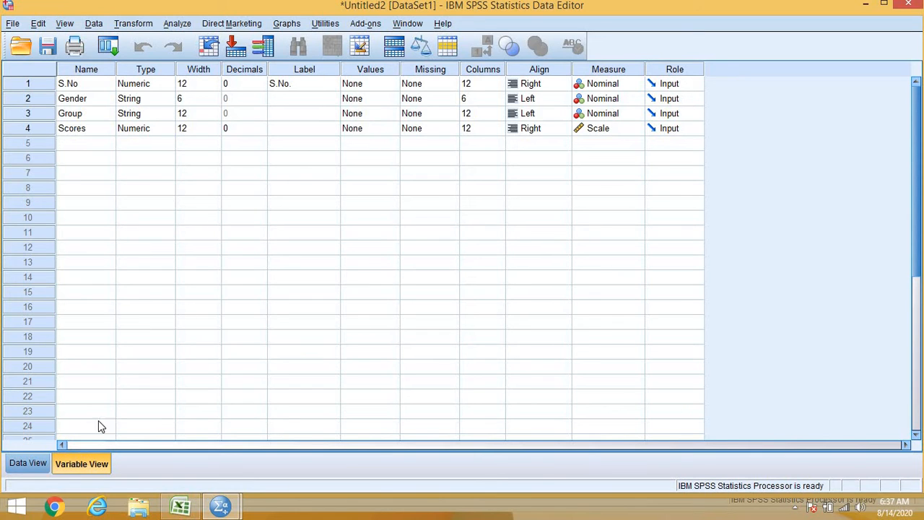
left_click(27, 463)
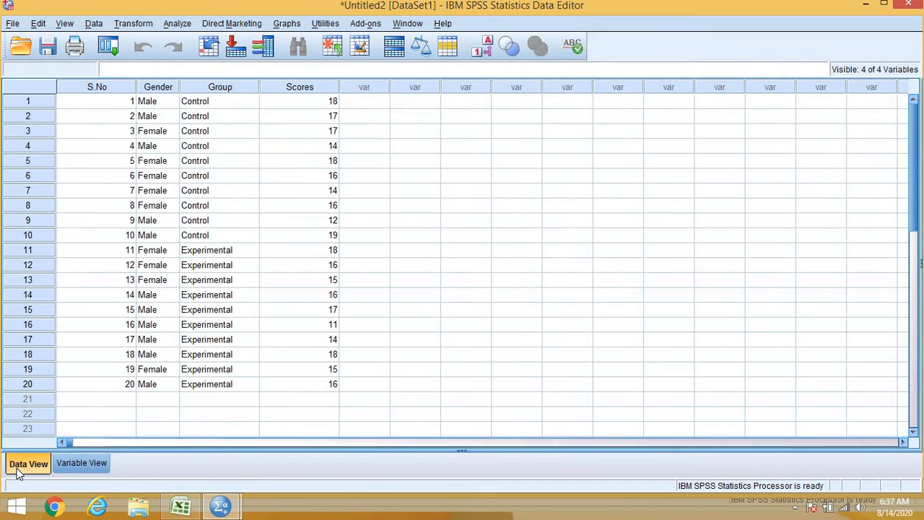
Step: Use Automatic Recode to convert Gender into a new numeric variable named Gen, and return to the dataset
left_click(144, 26)
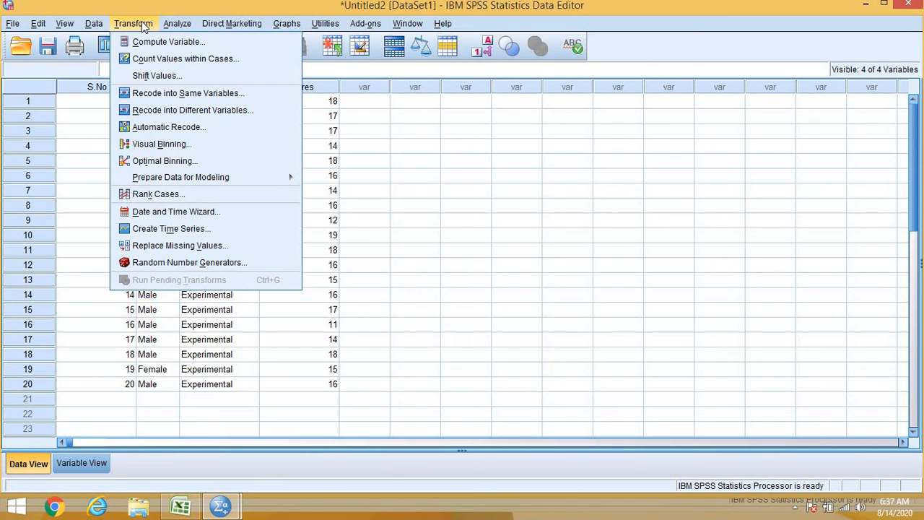
left_click(166, 127)
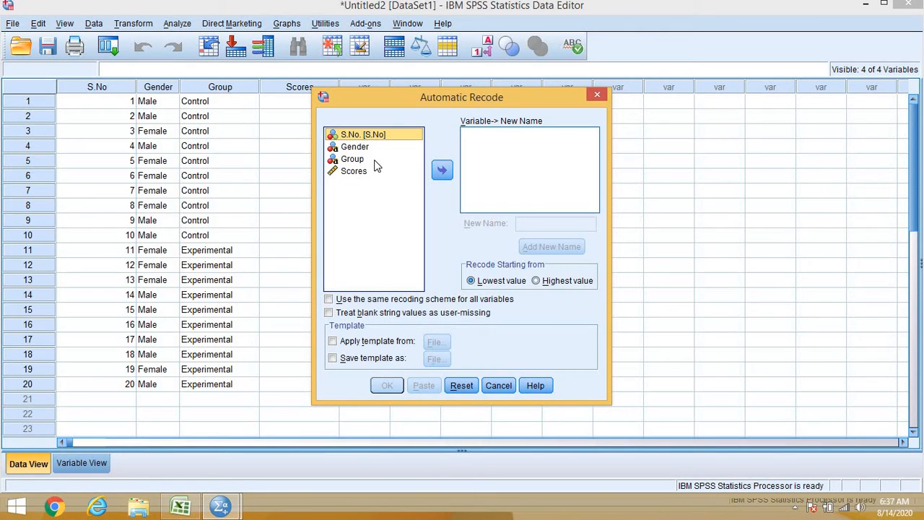
left_click(359, 146)
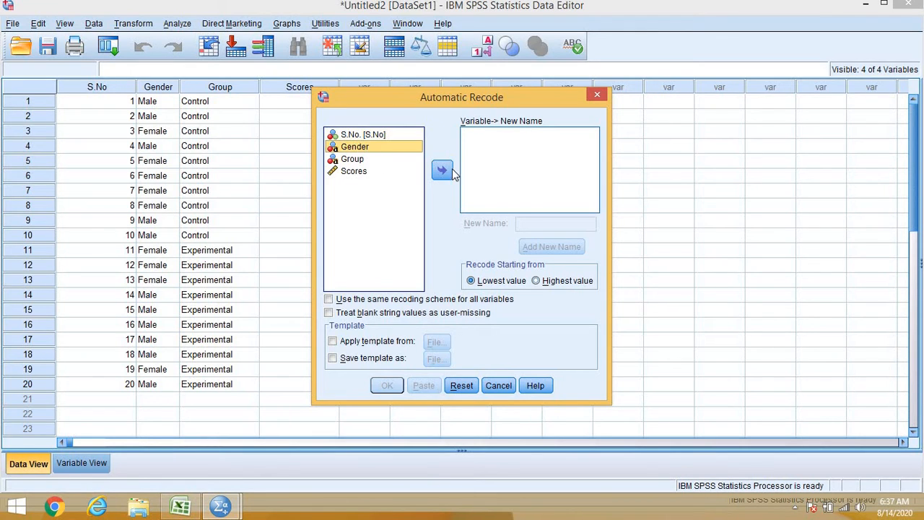
left_click(442, 169)
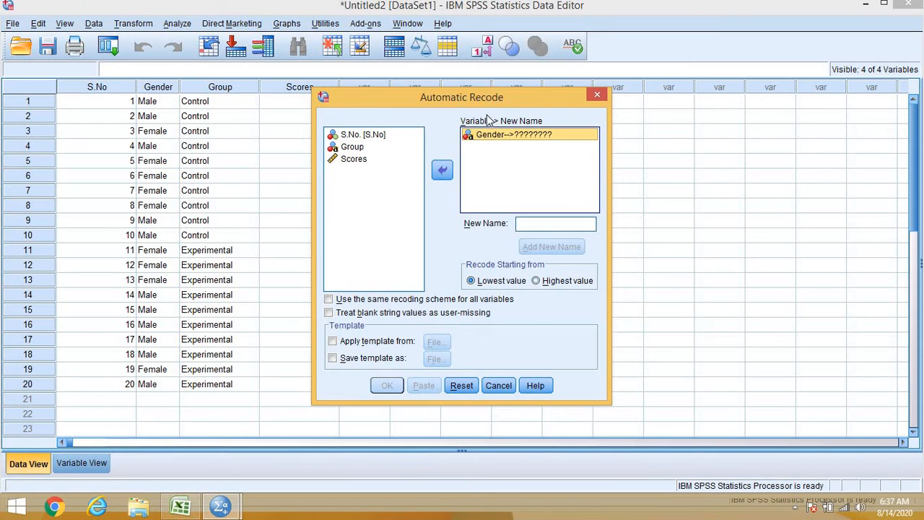
left_click(530, 226)
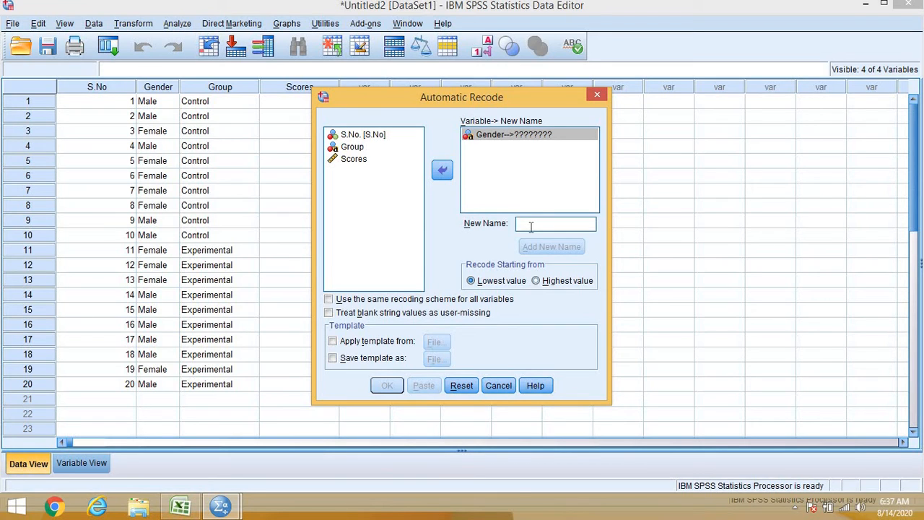
type("Ge")
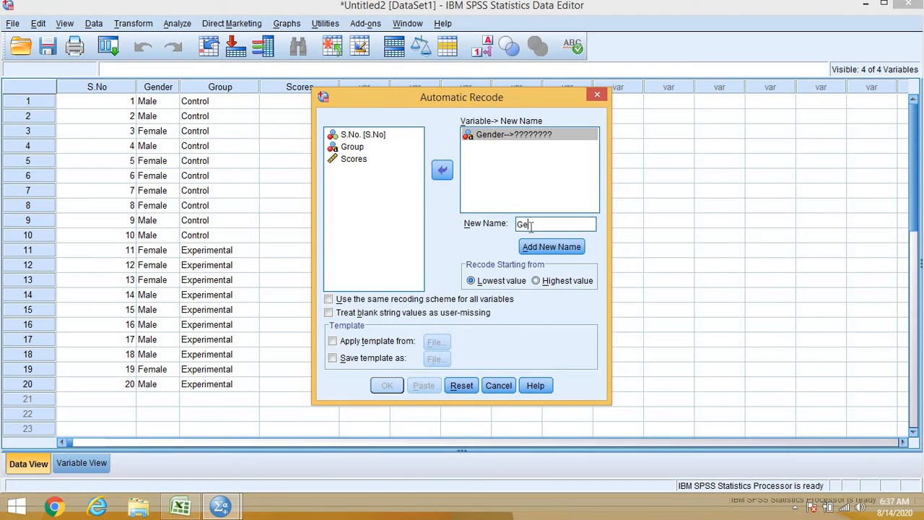
type("n")
left_click(550, 246)
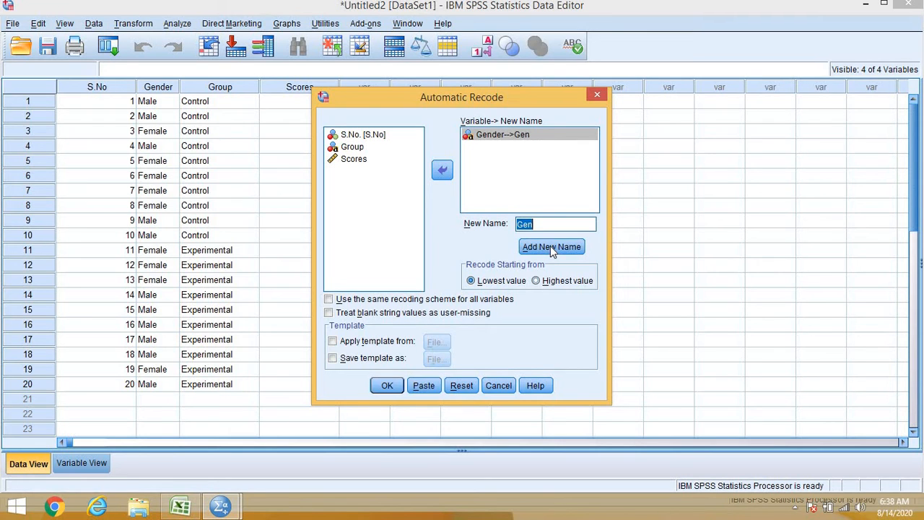
left_click(387, 387)
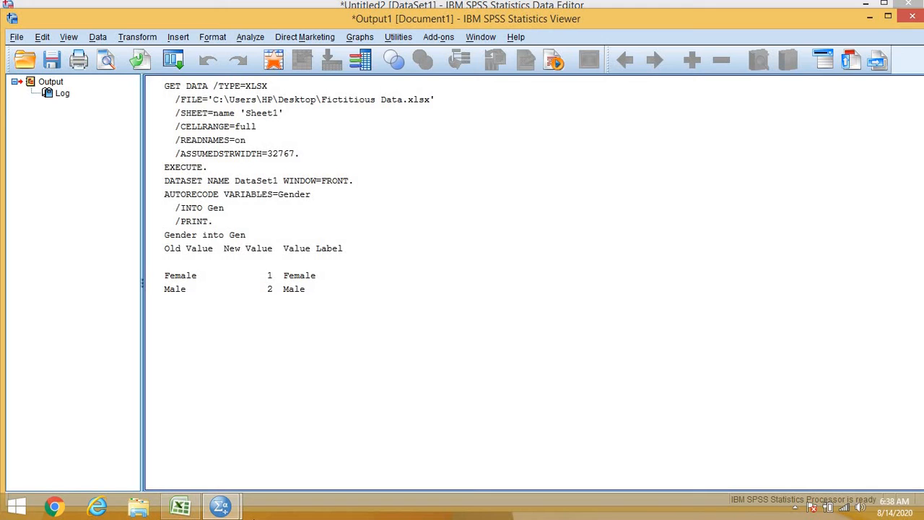
mouse_move(231, 512)
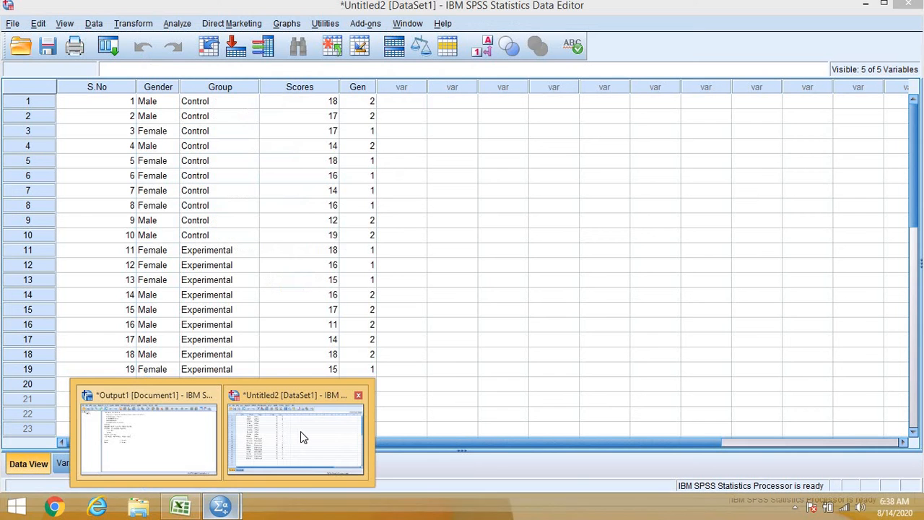
left_click(301, 431)
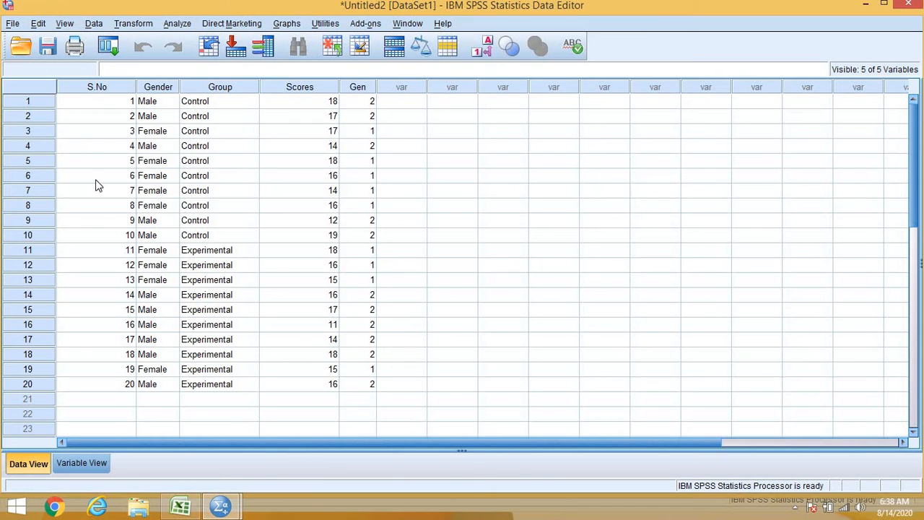
Step: Reopen Automatic Recode and remove the Gender-to-Gen entry from the variables being recoded
left_click(140, 26)
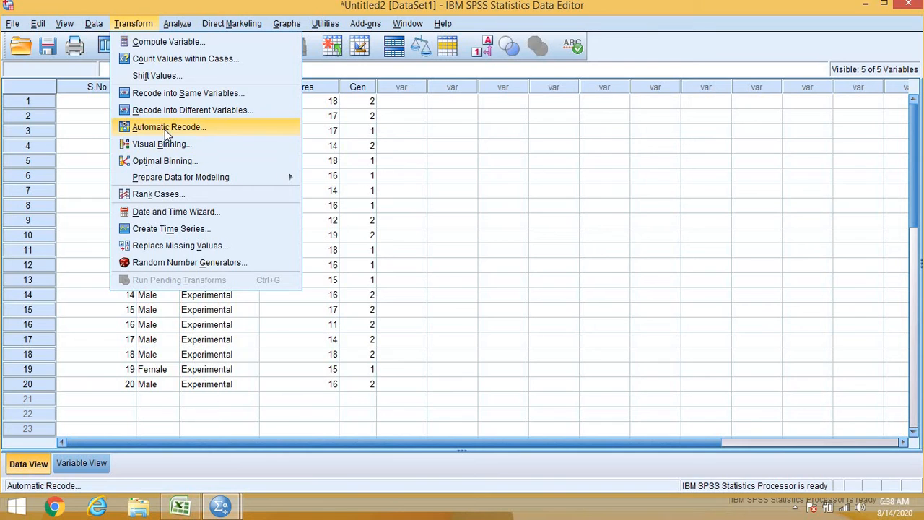
left_click(167, 127)
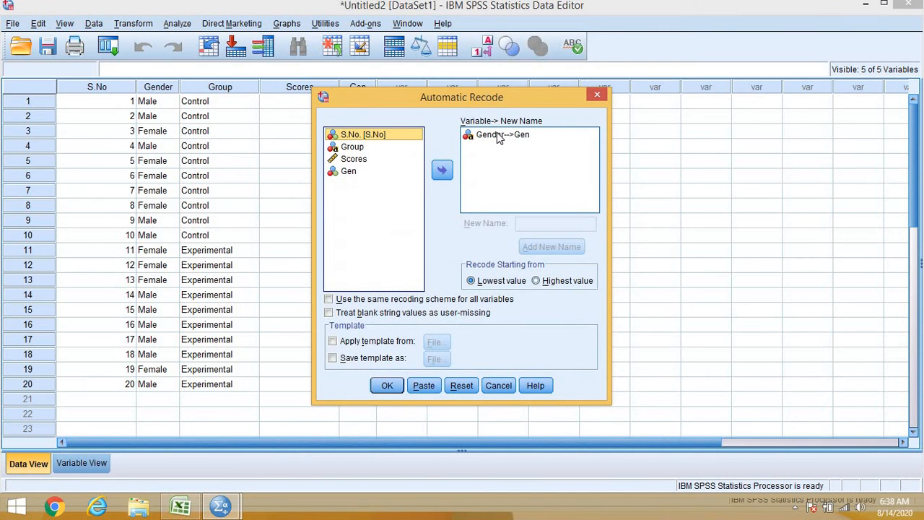
left_click(498, 136)
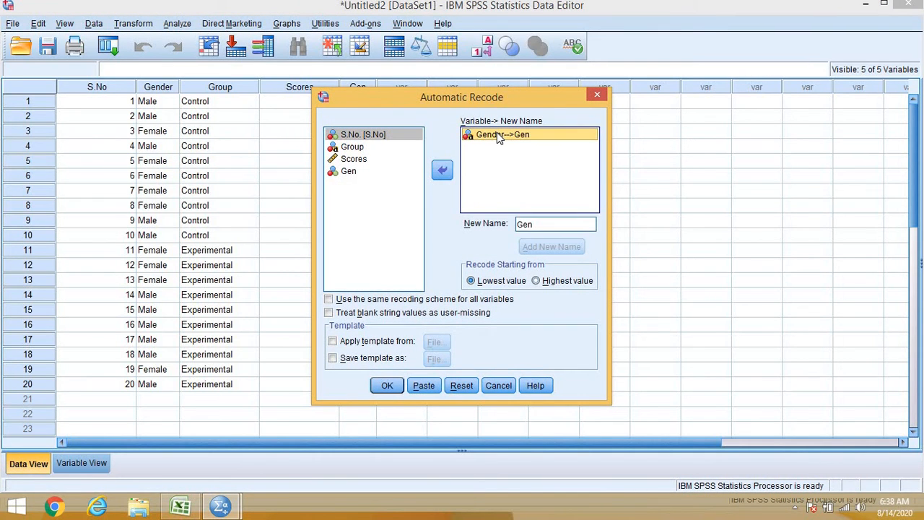
left_click(443, 173)
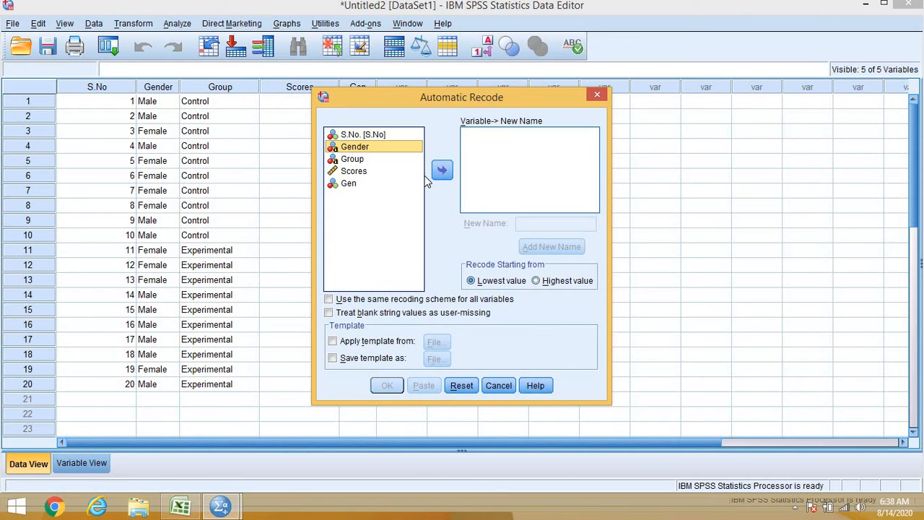
Step: Recode Group automatically into a new numeric variable named Gp, and return to the dataset
left_click(363, 160)
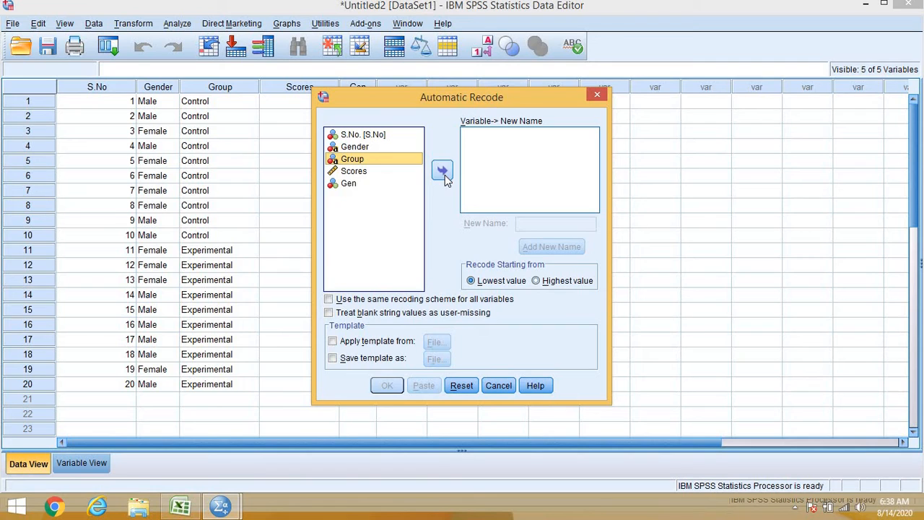
left_click(442, 172)
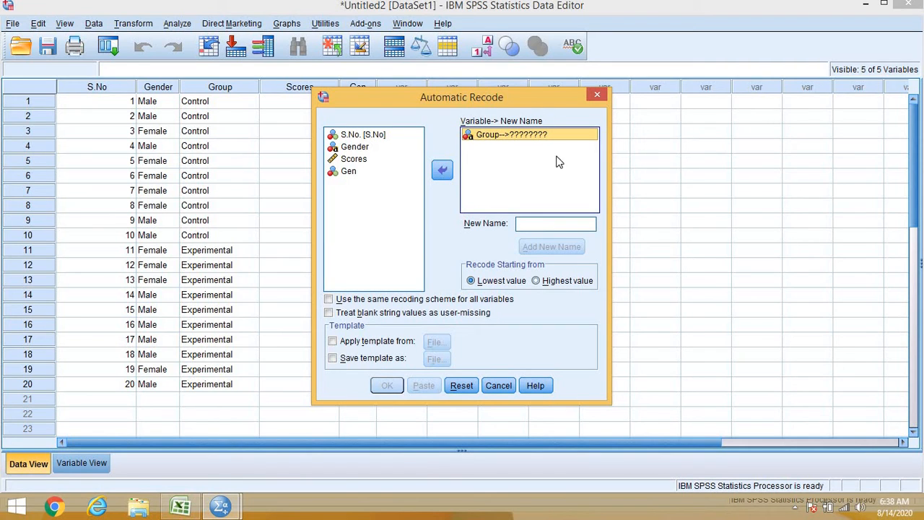
left_click(527, 225)
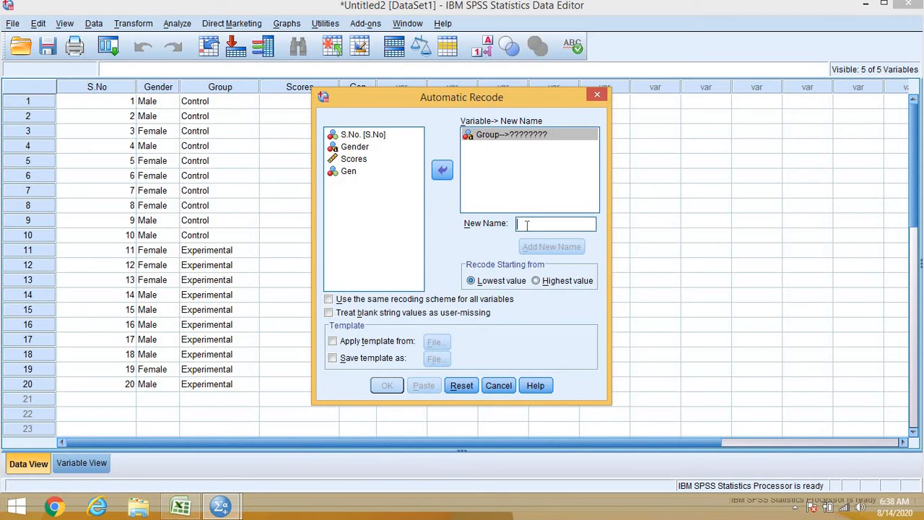
type("Gp")
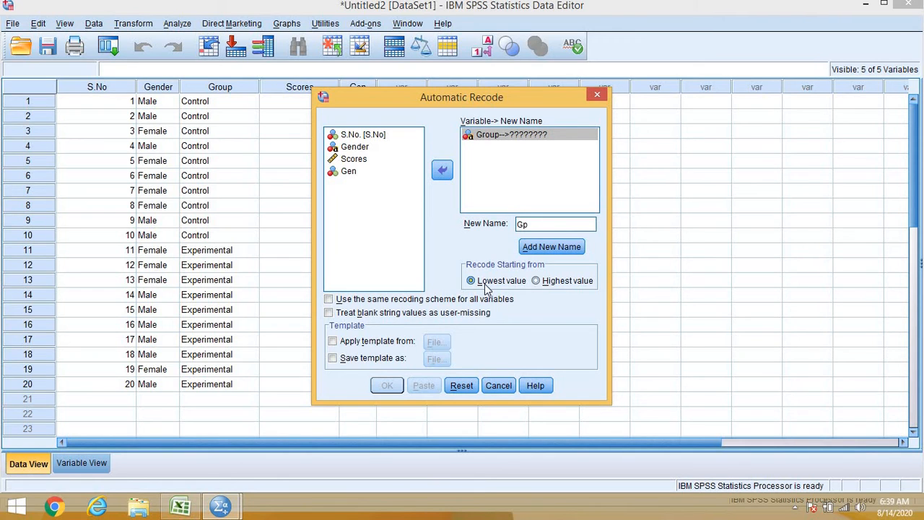
left_click(546, 247)
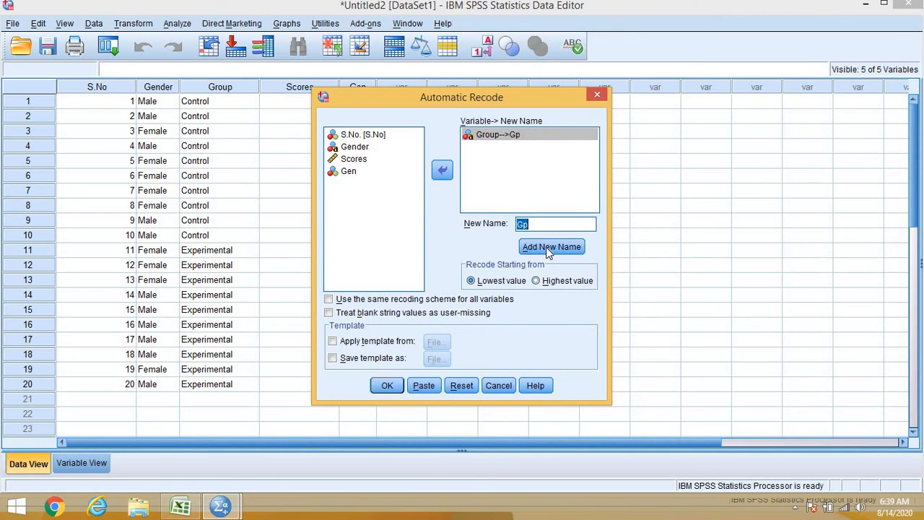
left_click(386, 386)
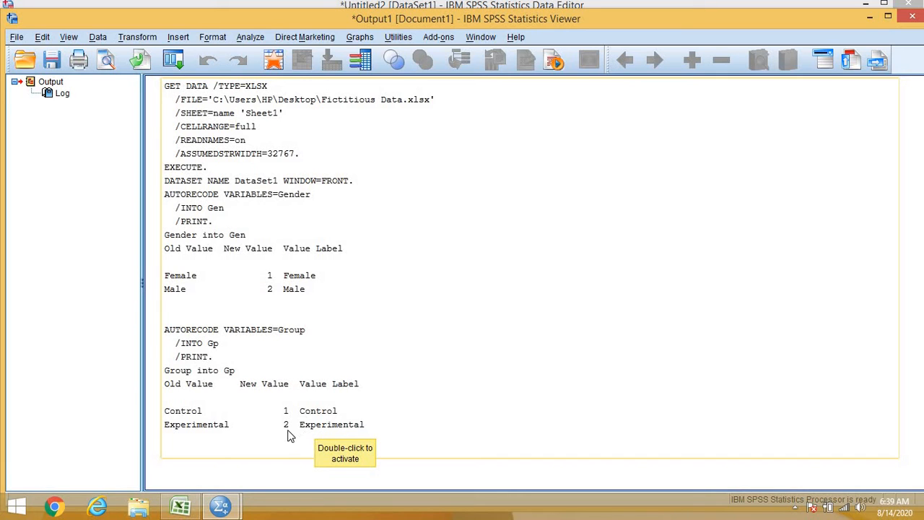
mouse_move(222, 508)
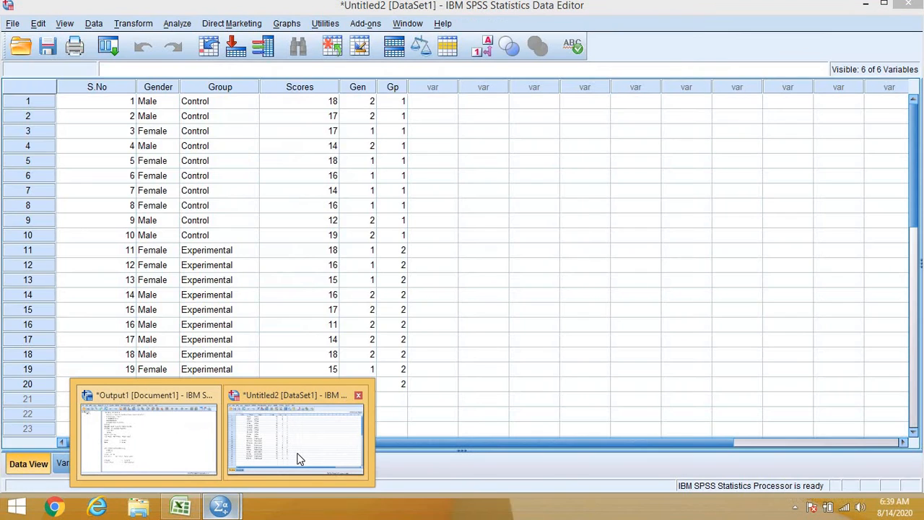
left_click(299, 455)
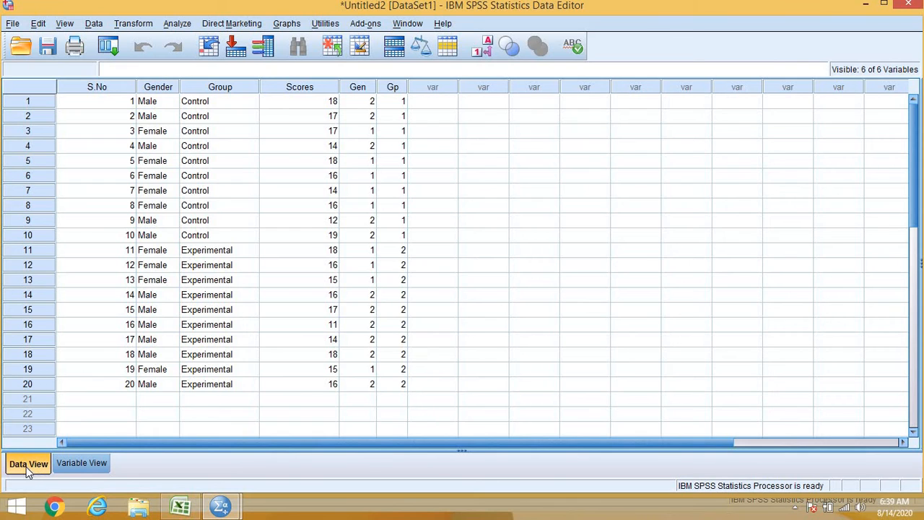
Step: Examine the value labels of Gen and Gp in the variable definitions, and return to the data values
left_click(74, 462)
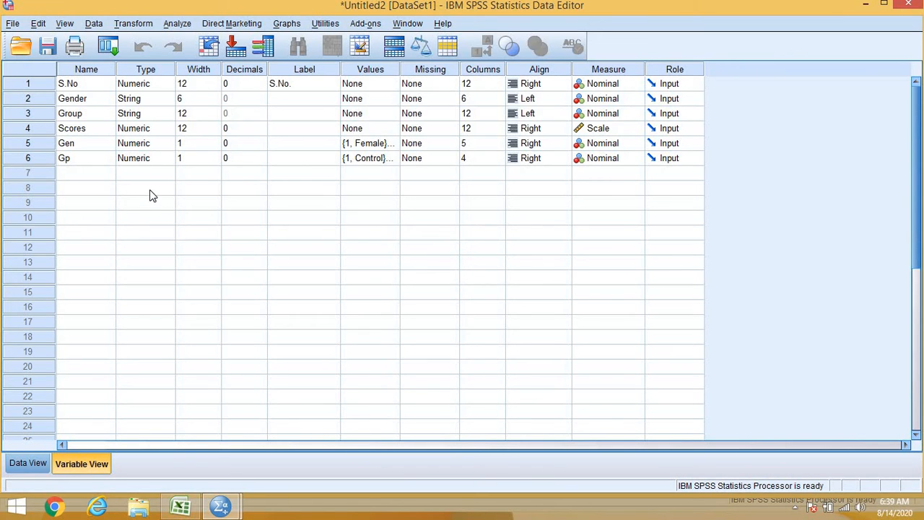
left_click(389, 144)
left_click(391, 143)
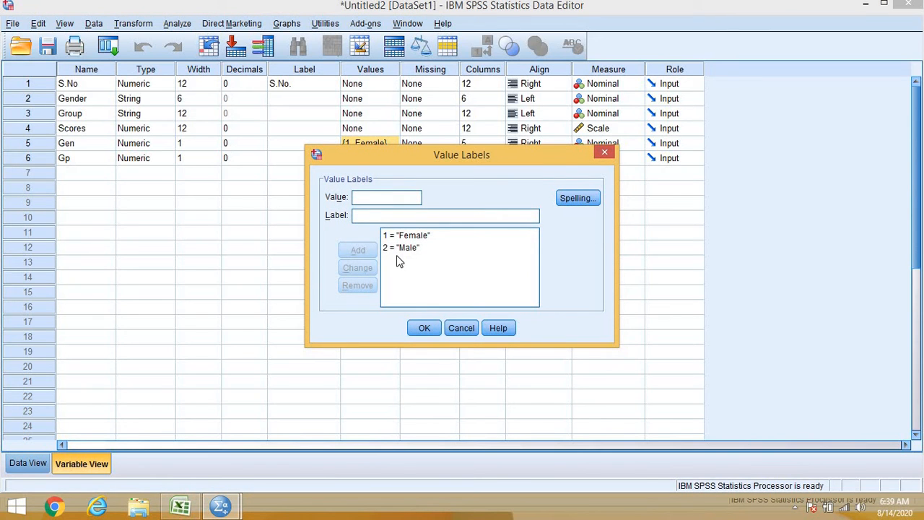
left_click(604, 154)
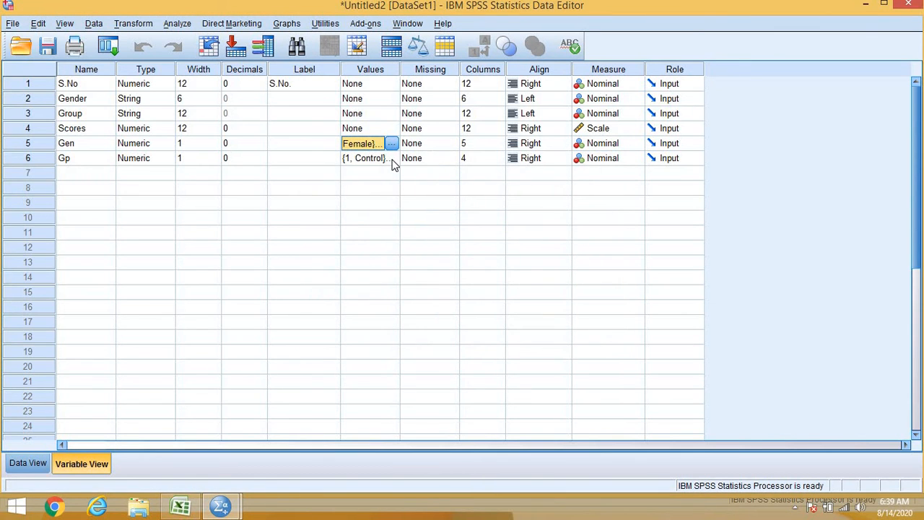
left_click(390, 158)
left_click(390, 158)
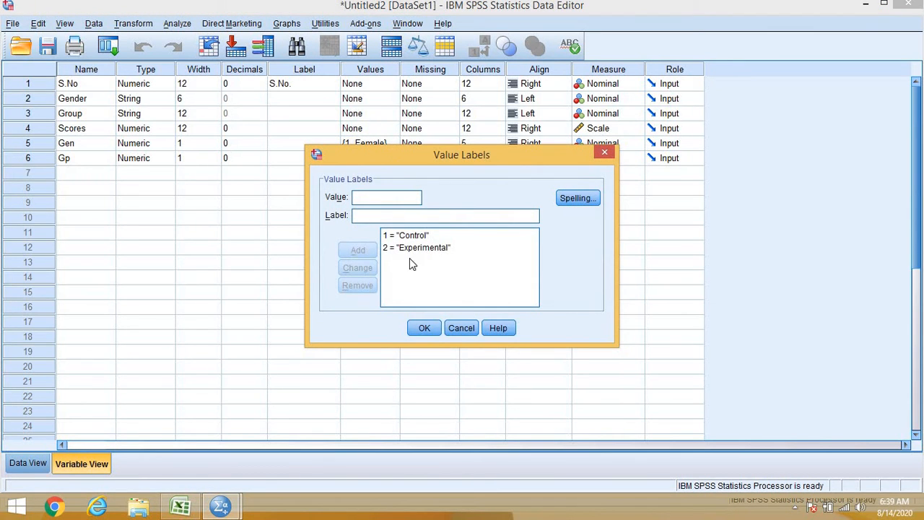
left_click(605, 153)
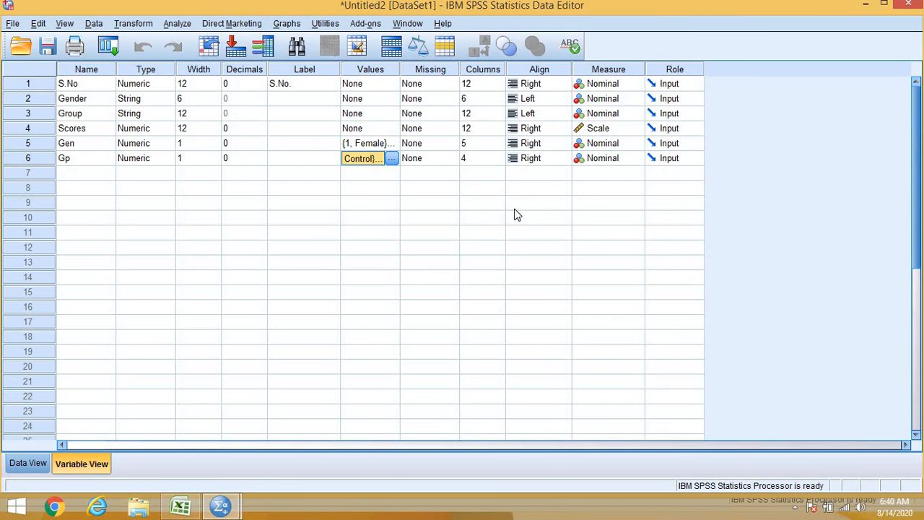
left_click(430, 321)
mouse_move(219, 510)
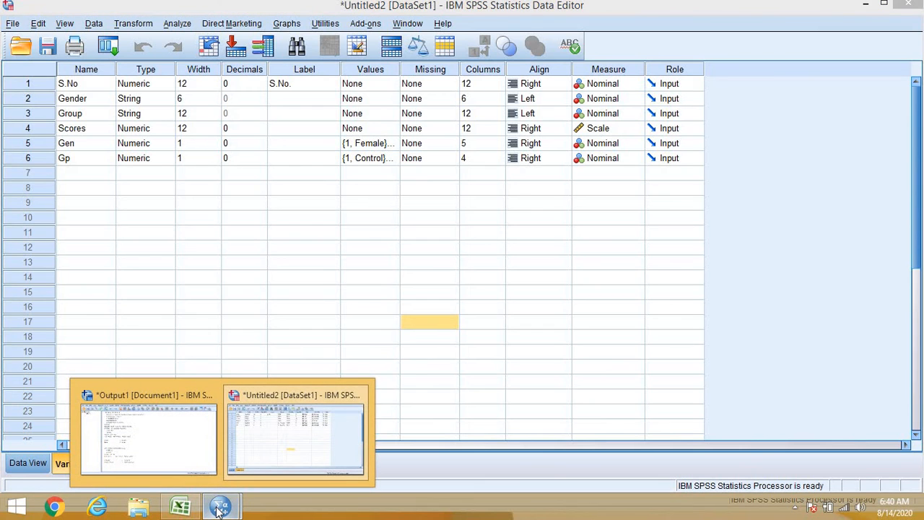
left_click(238, 280)
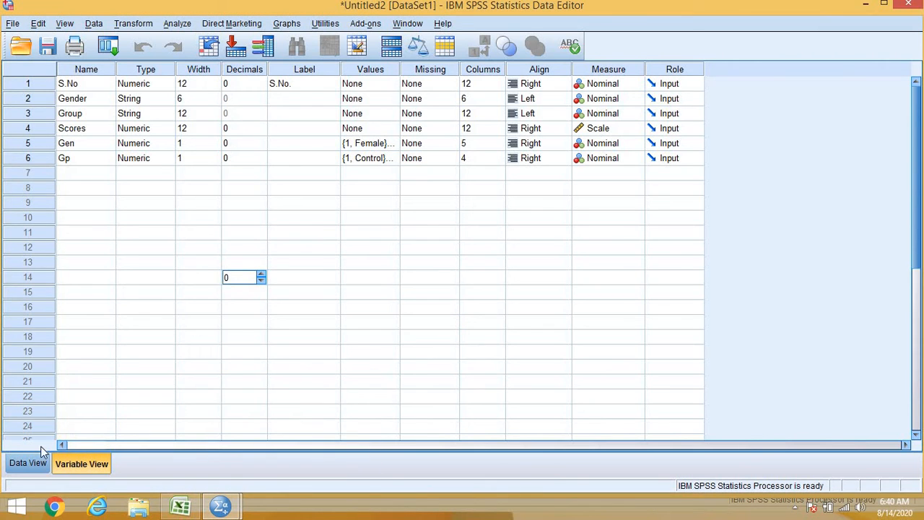
left_click(29, 463)
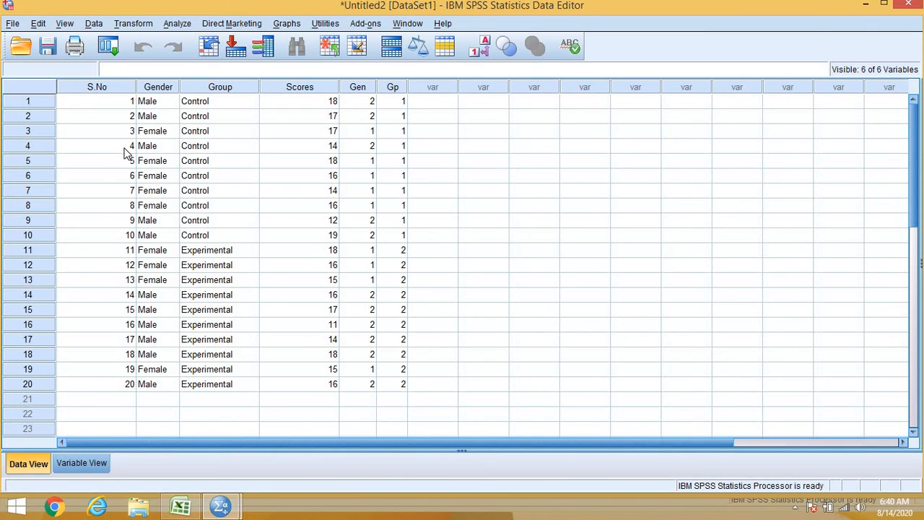
Step: Import Sheet2 of the Excel workbook Fictitious Data.xlsx from the Desktop, reading variable names from the first row
left_click(20, 48)
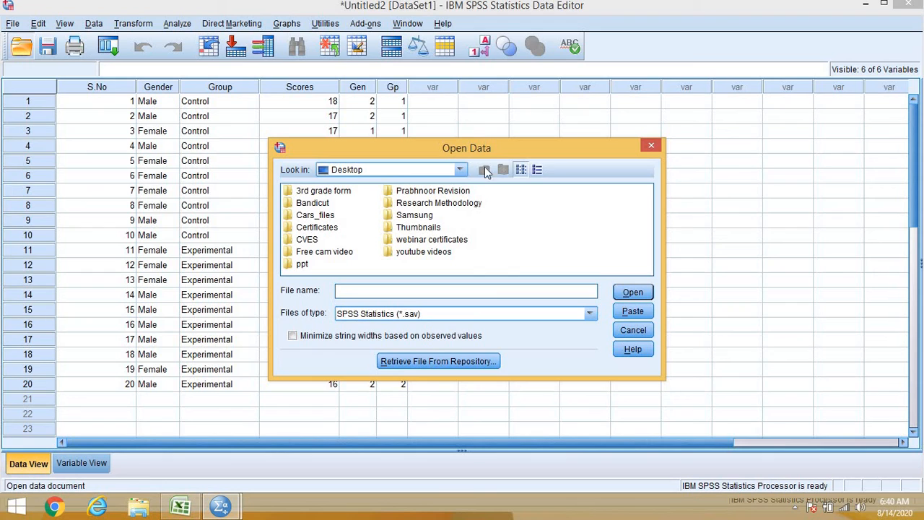
left_click(588, 315)
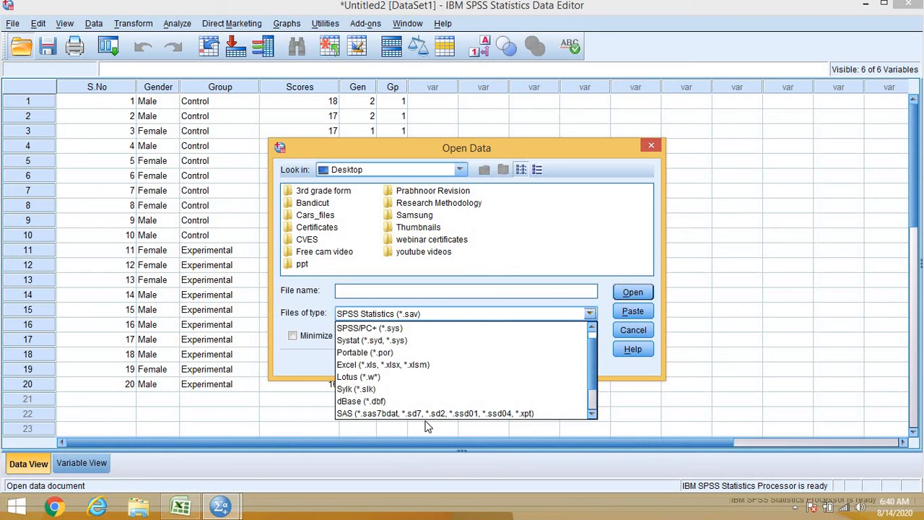
left_click(406, 365)
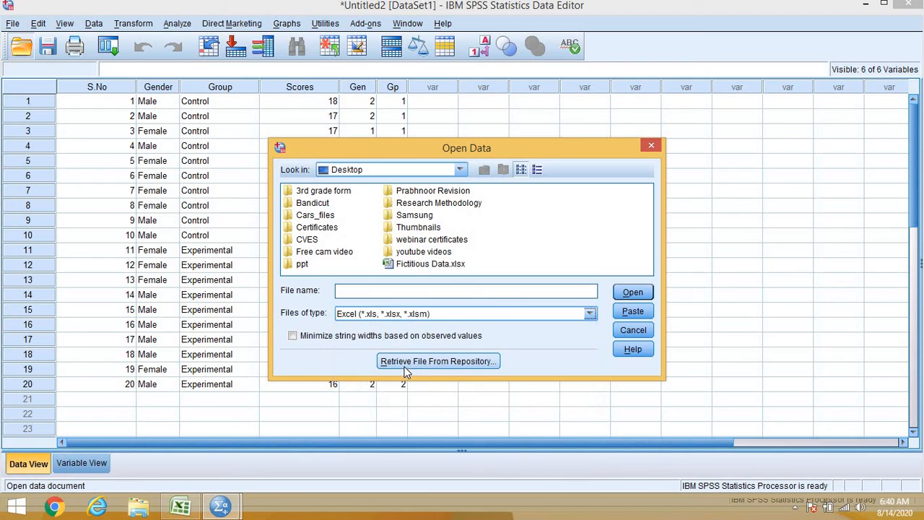
left_click(437, 265)
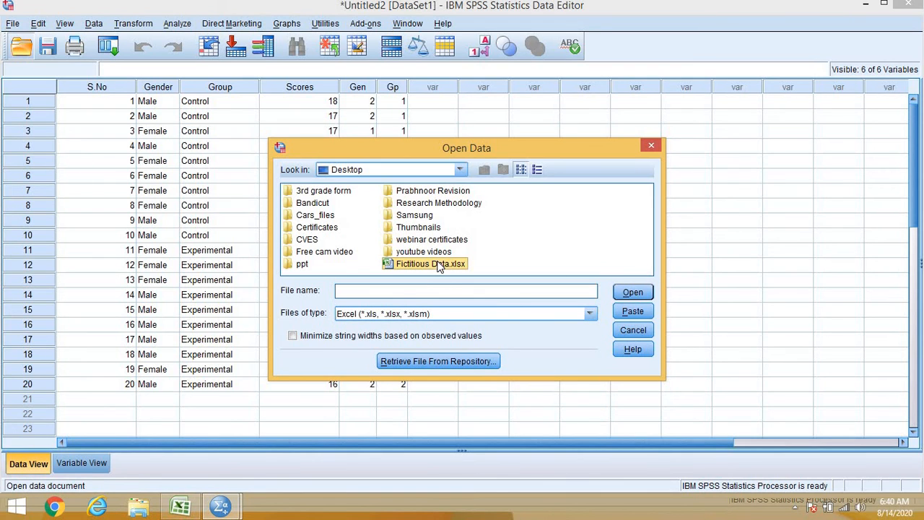
left_click(634, 292)
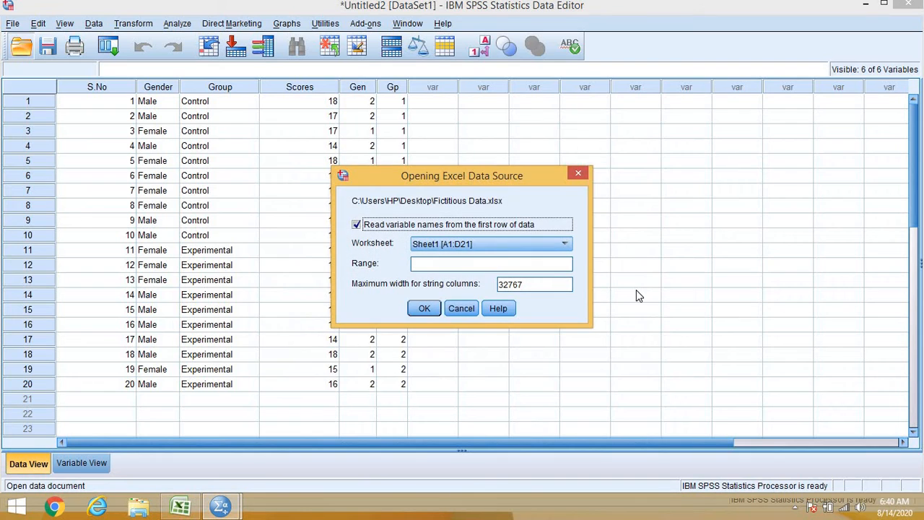
left_click(566, 245)
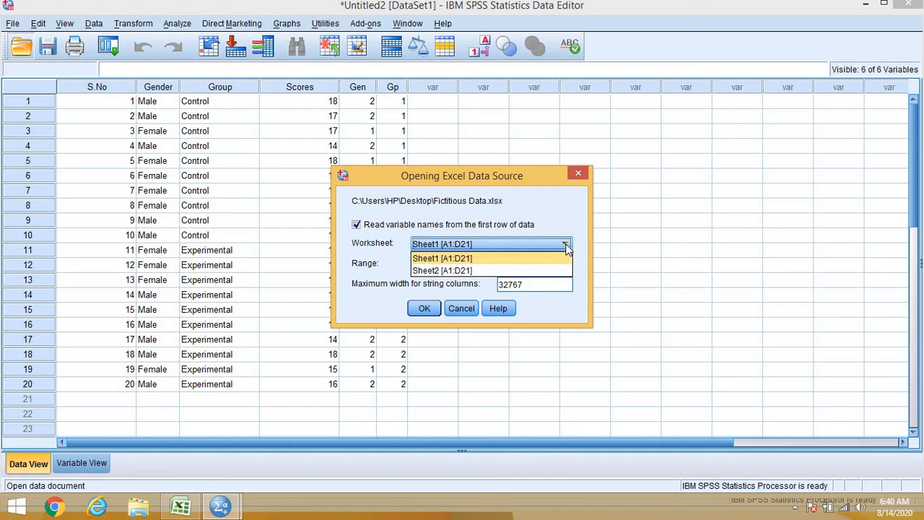
left_click(492, 270)
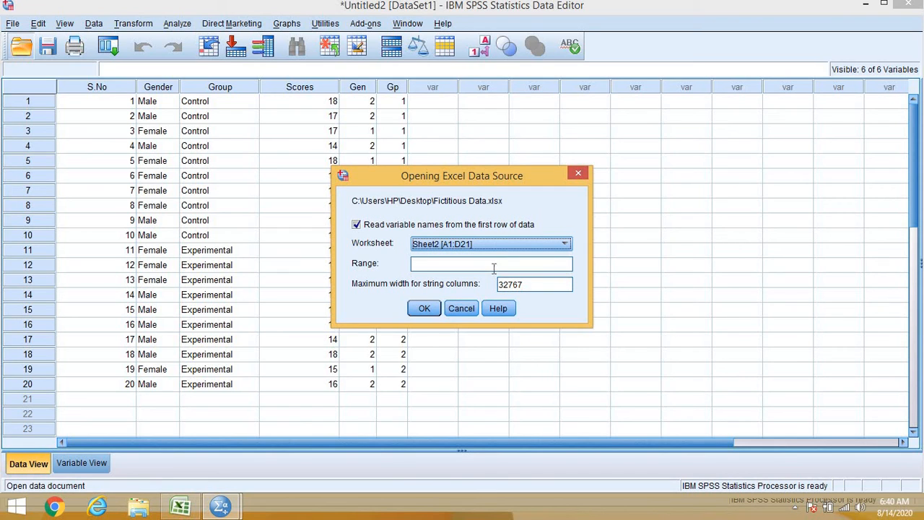
left_click(425, 309)
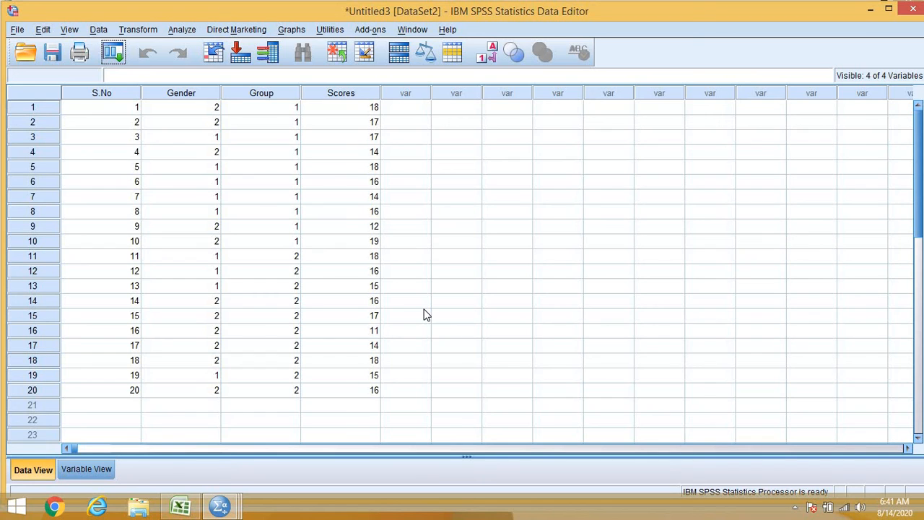
left_click(517, 347)
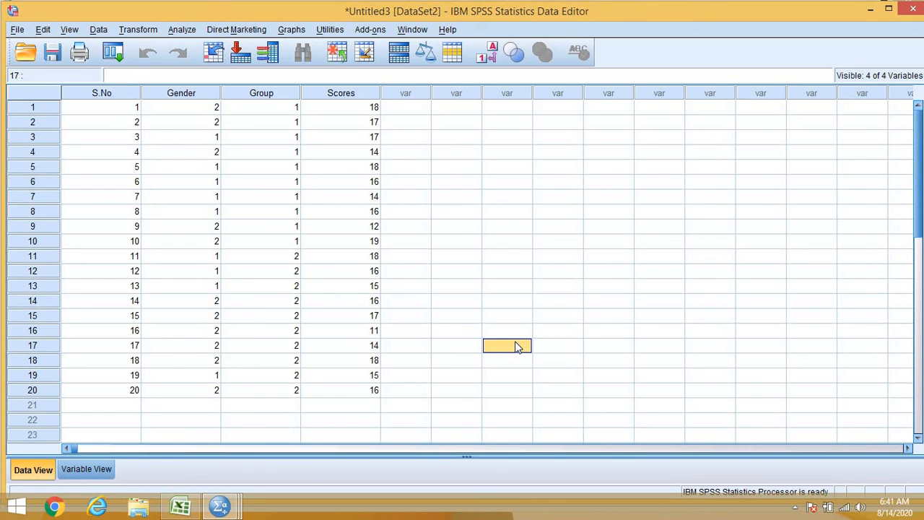
Step: In the variable definitions, add the value label "female" for code 1 of the Gender variable
left_click(72, 470)
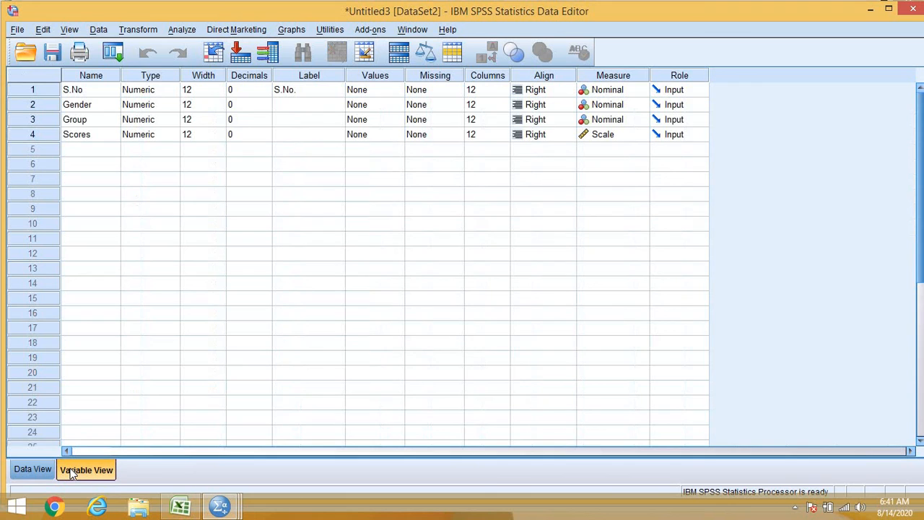
left_click(388, 106)
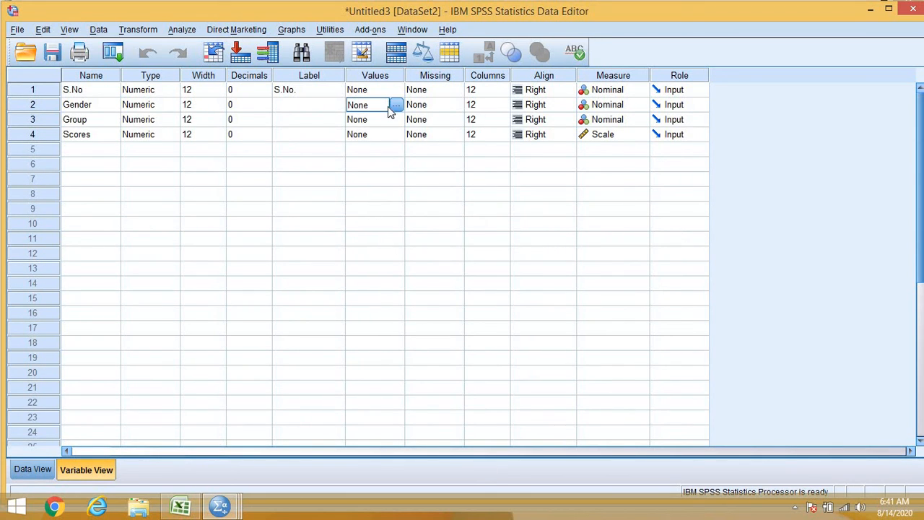
left_click(395, 106)
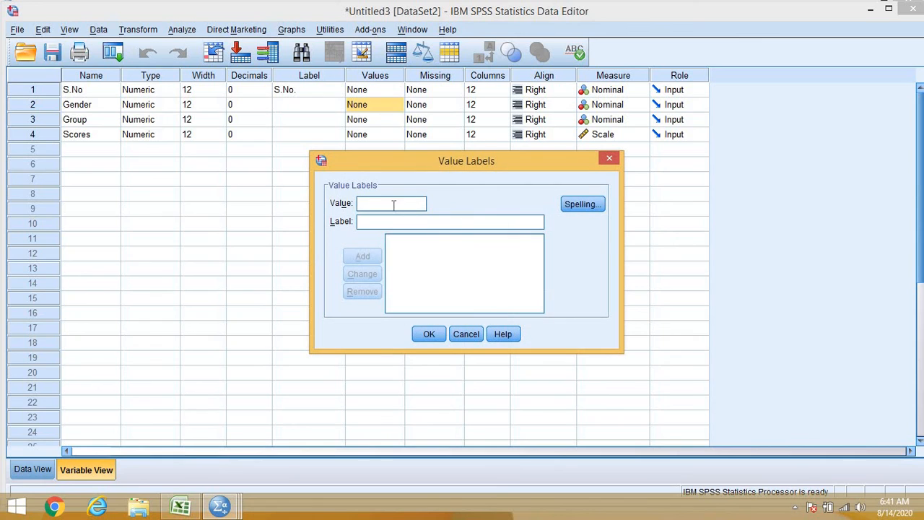
type("1")
left_click(387, 223)
type("f")
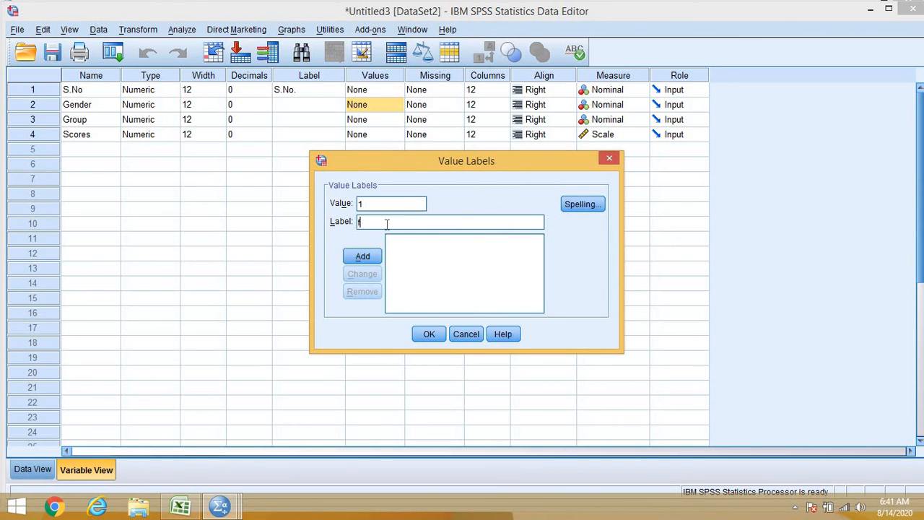
type("emale")
left_click(362, 257)
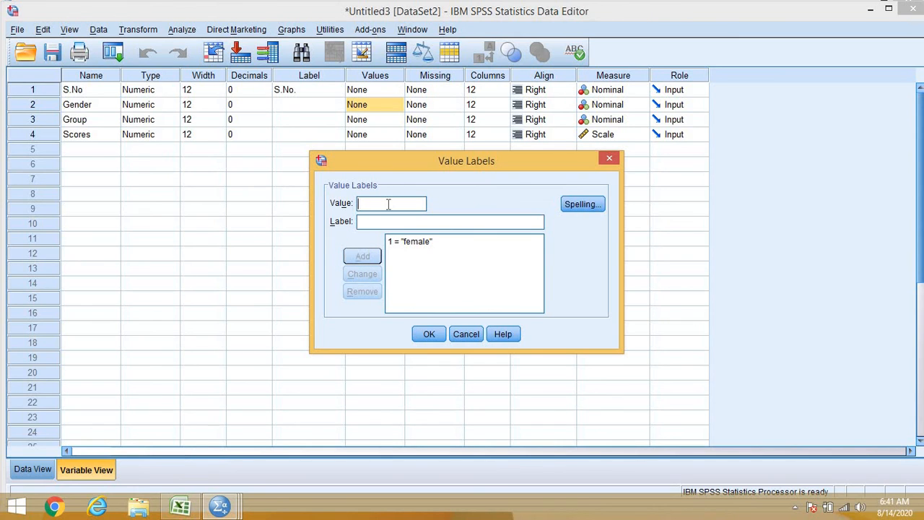
Step: Add the label "male" for Gender code 2 and apply the Gender value labels
type("2")
left_click(387, 222)
type("male")
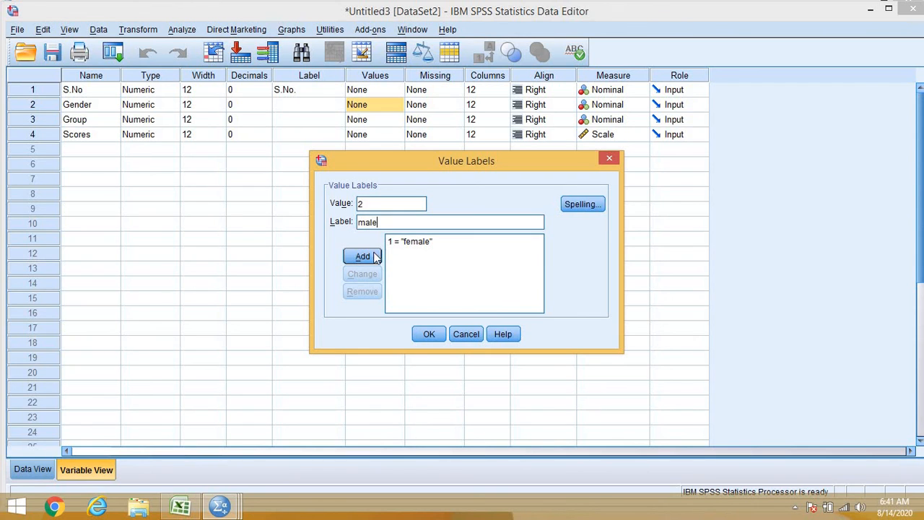
left_click(373, 258)
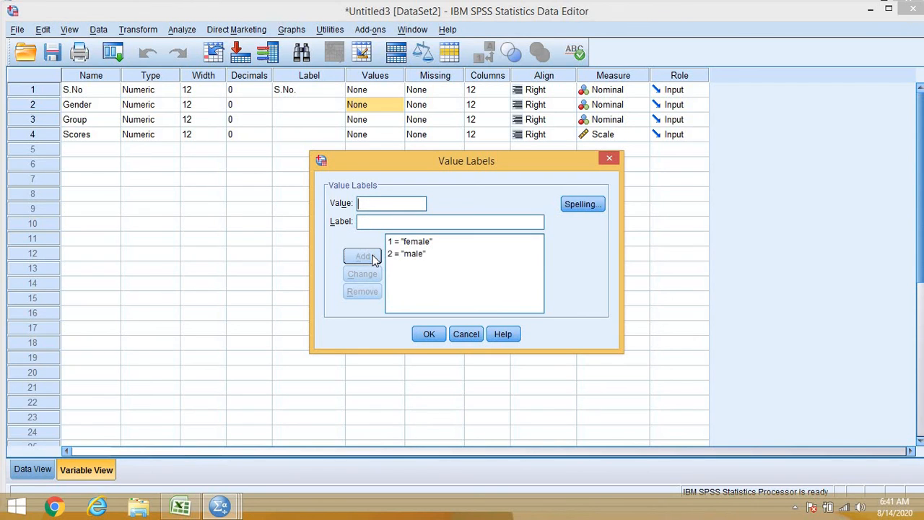
left_click(427, 335)
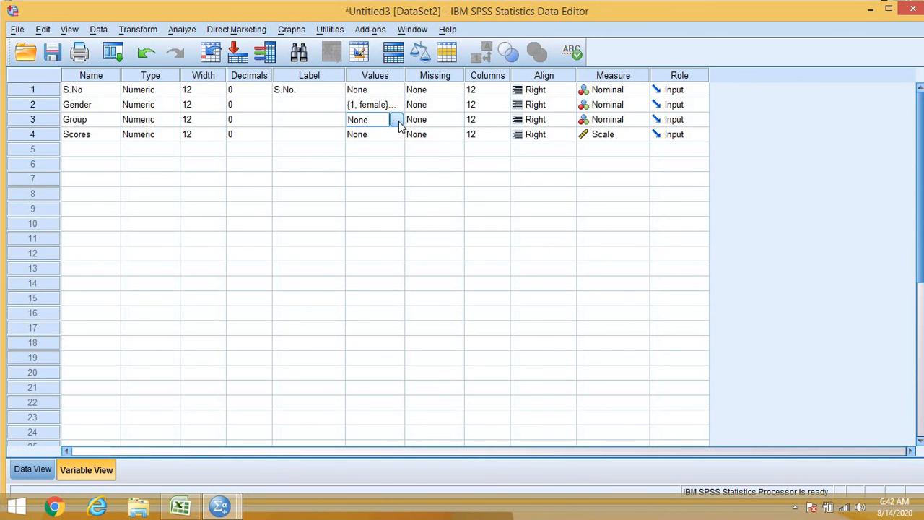
Step: Add the value label "control" for code 1 of the Group variable
left_click(396, 120)
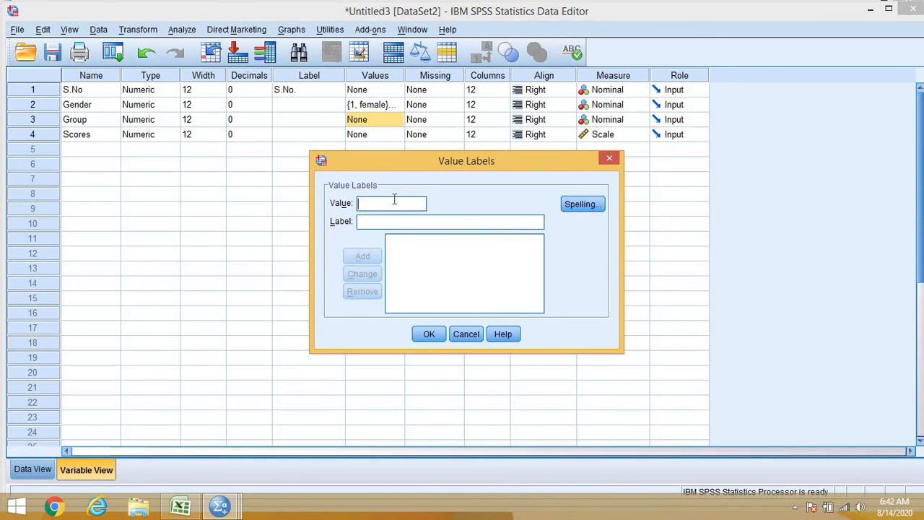
type("1")
left_click(390, 222)
type("control")
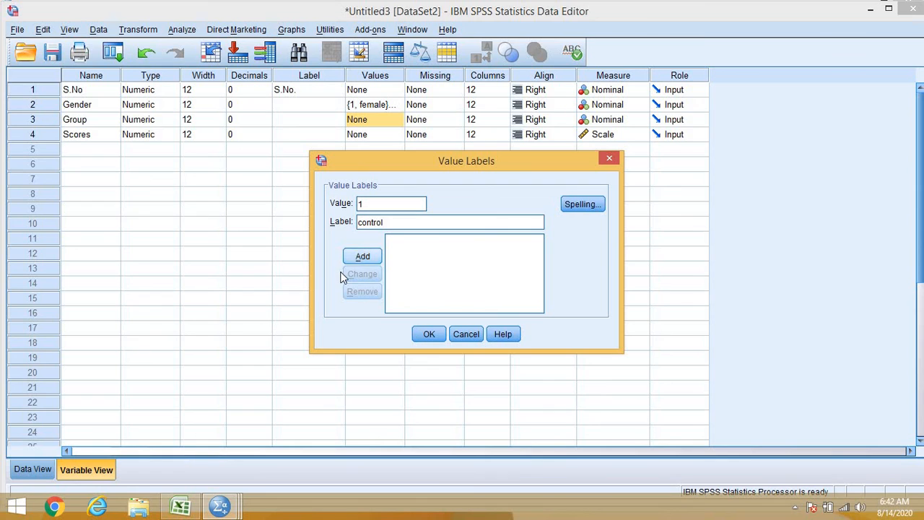
left_click(366, 259)
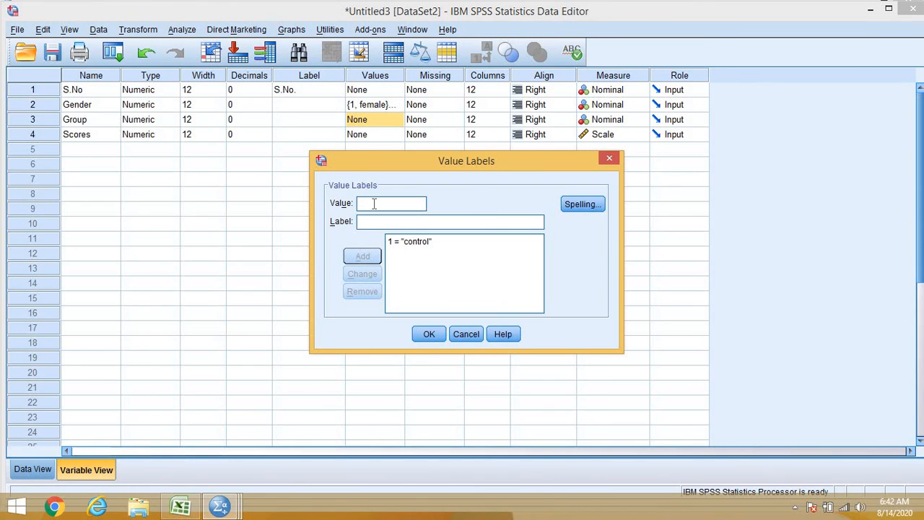
Step: Add the label "experimental" for Group code 2 and apply the Group value labels
type("2")
left_click(374, 223)
type("expe")
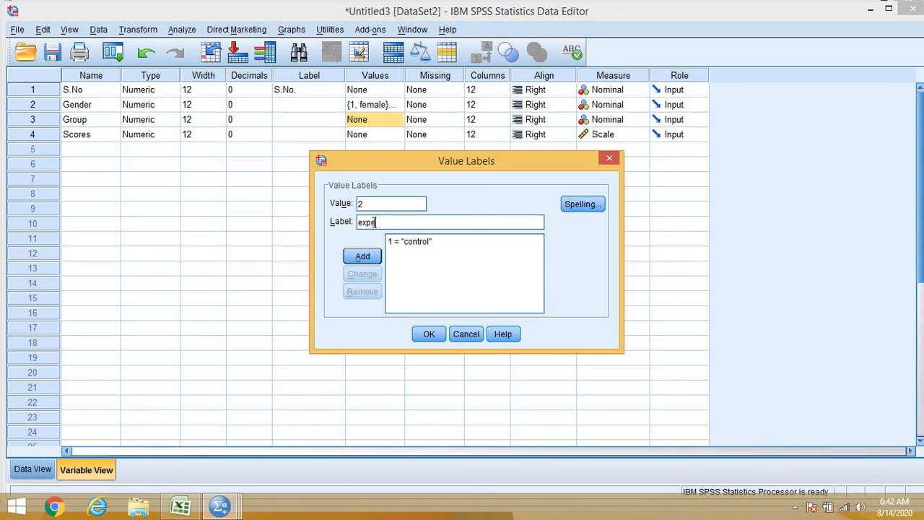
type("rimental")
left_click(365, 256)
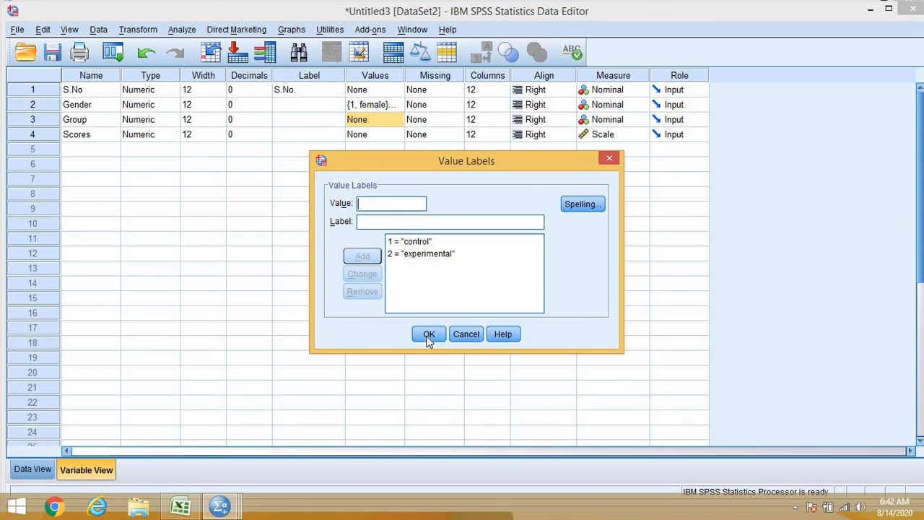
left_click(429, 334)
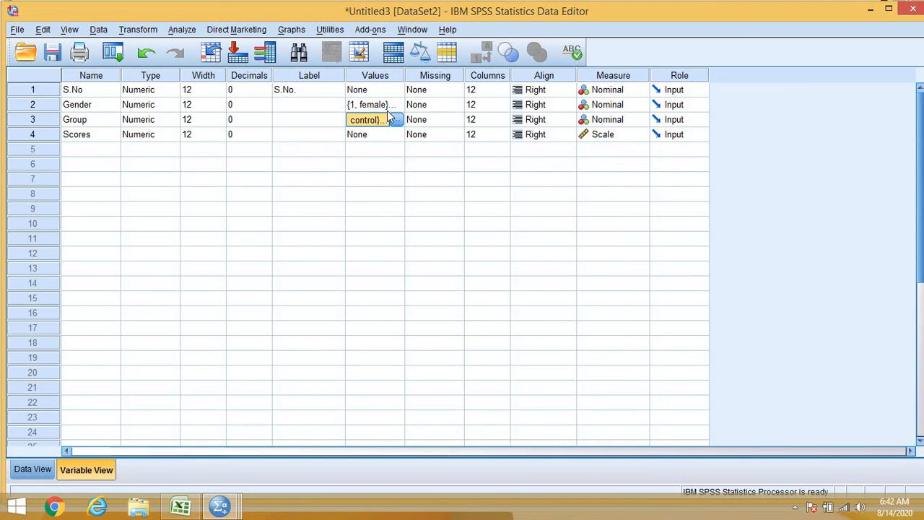